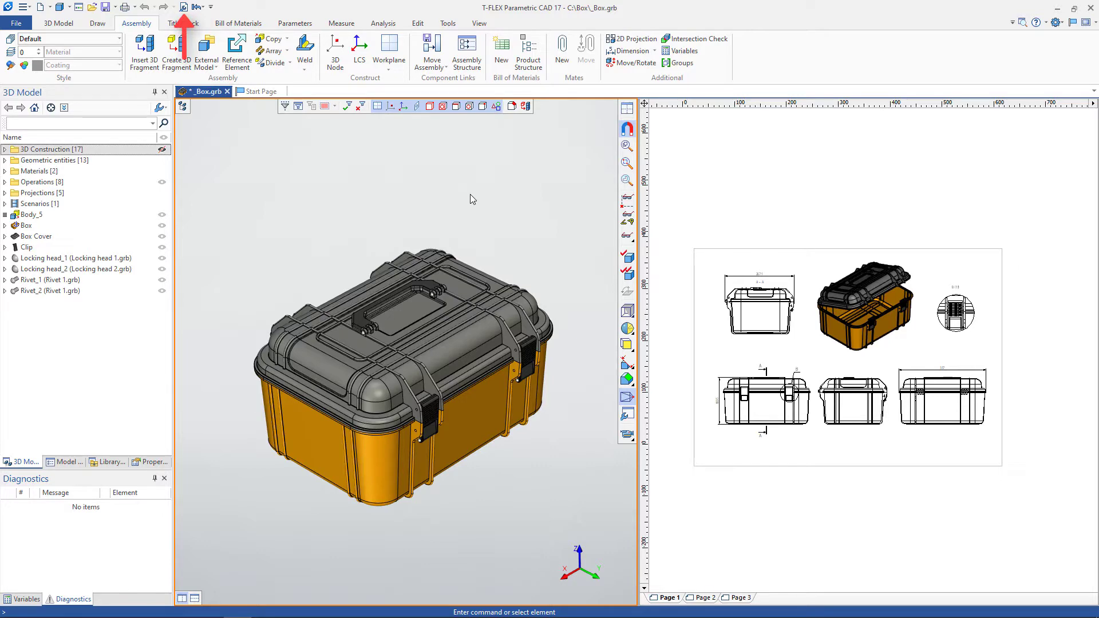
In Document Parameters, browse the 3D, 2D Fragment and 3D Fragment categories, ending on Sections.
click(185, 7)
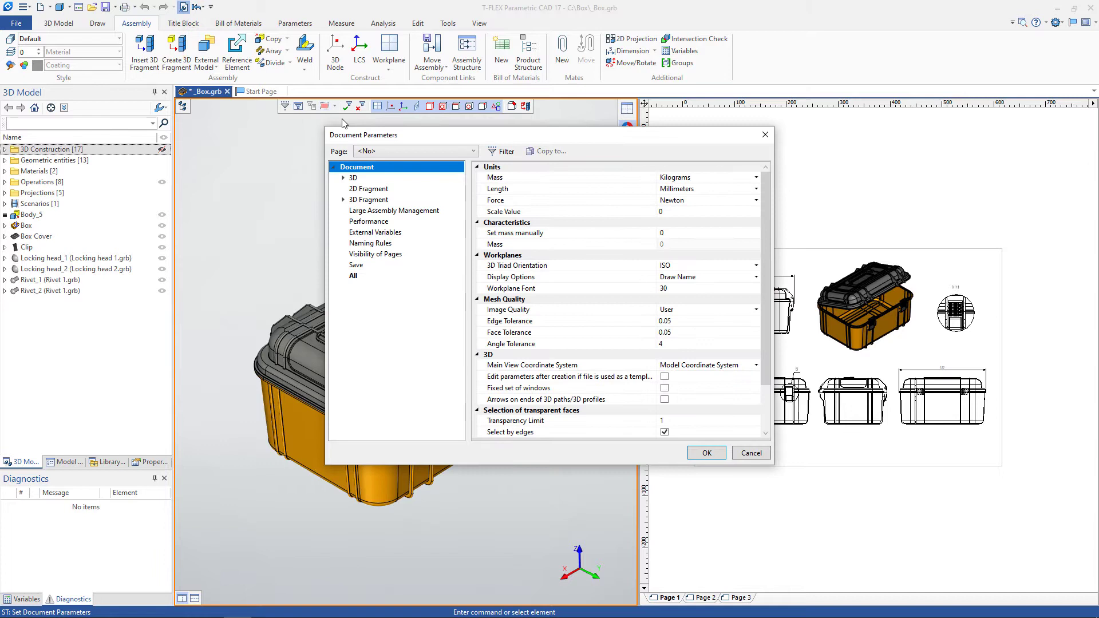
click(343, 178)
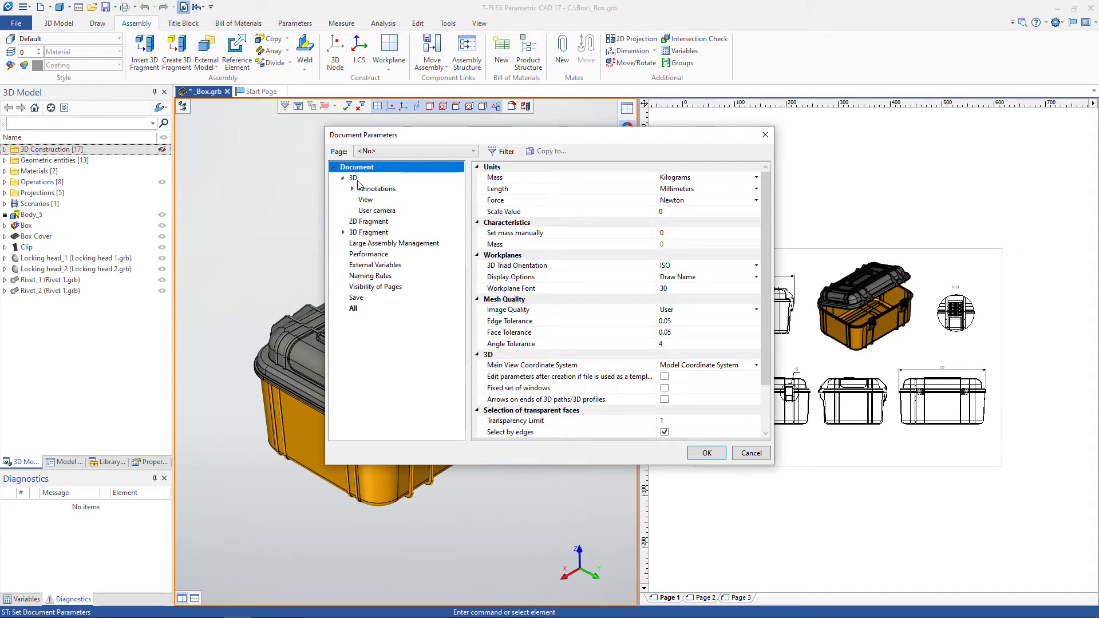
click(354, 179)
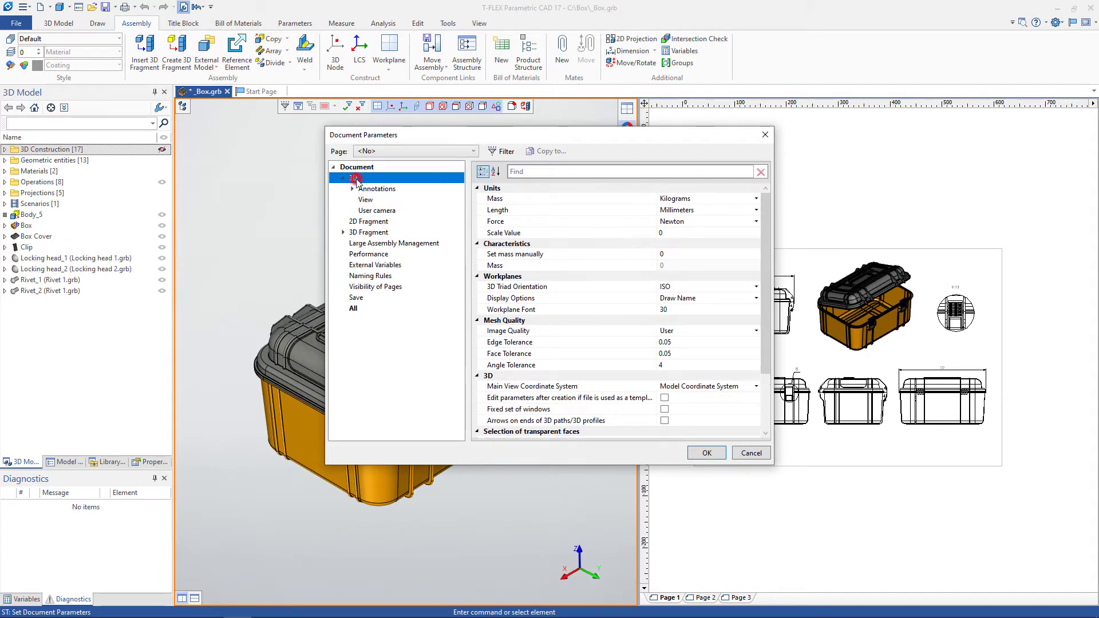
click(362, 223)
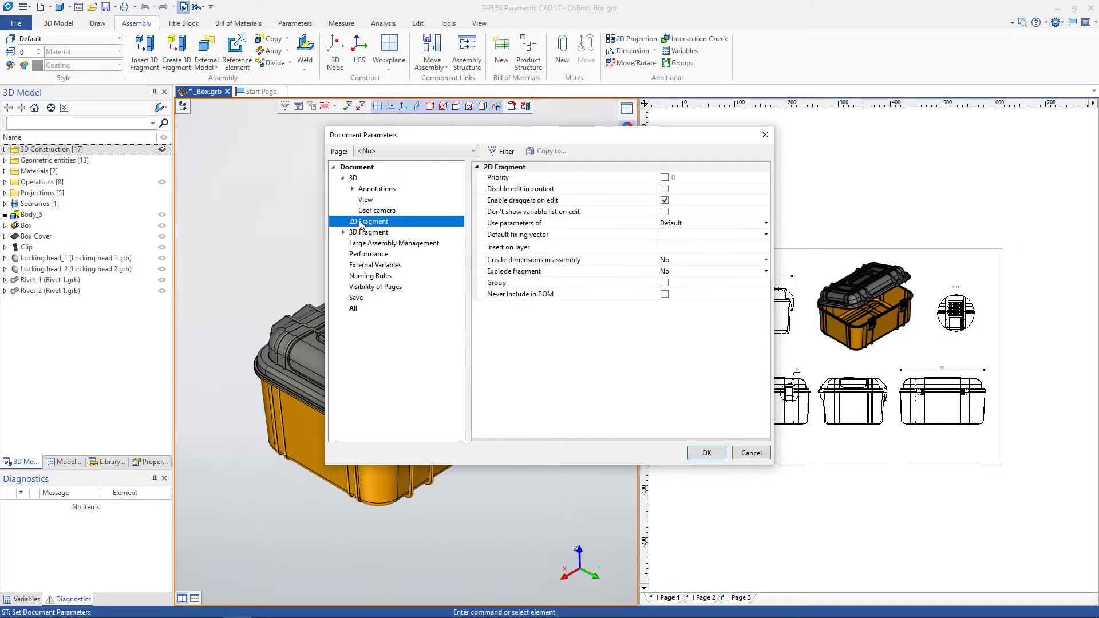
click(343, 232)
click(362, 233)
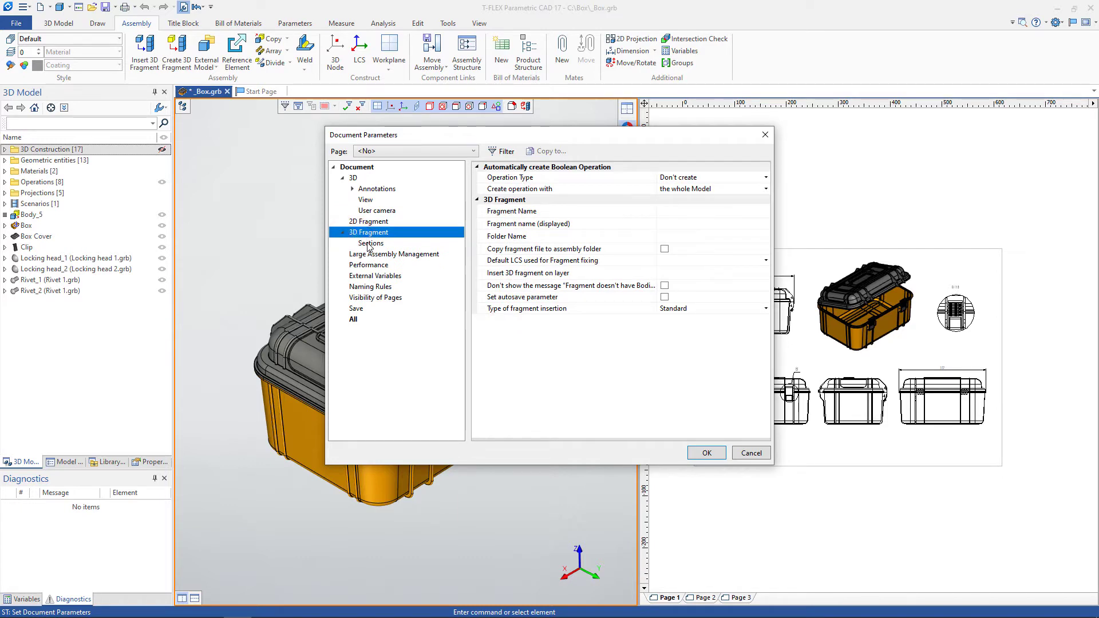
click(369, 243)
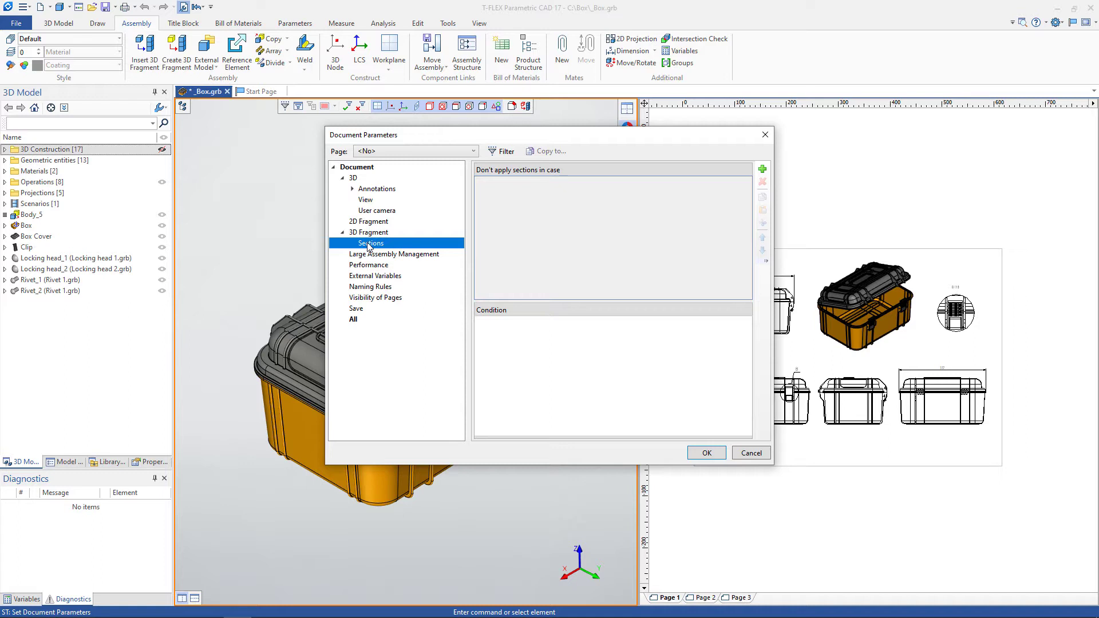
Review Large Assembly Management, Performance, External Variables, Naming Rules, Visibility of Pages, Save and All.
click(364, 255)
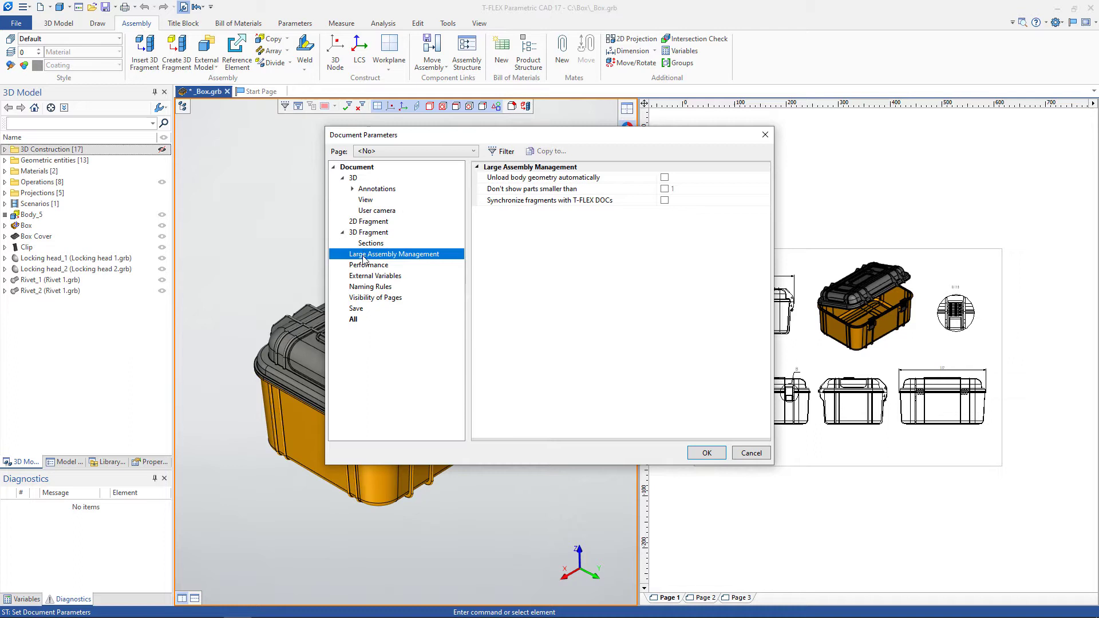
click(364, 267)
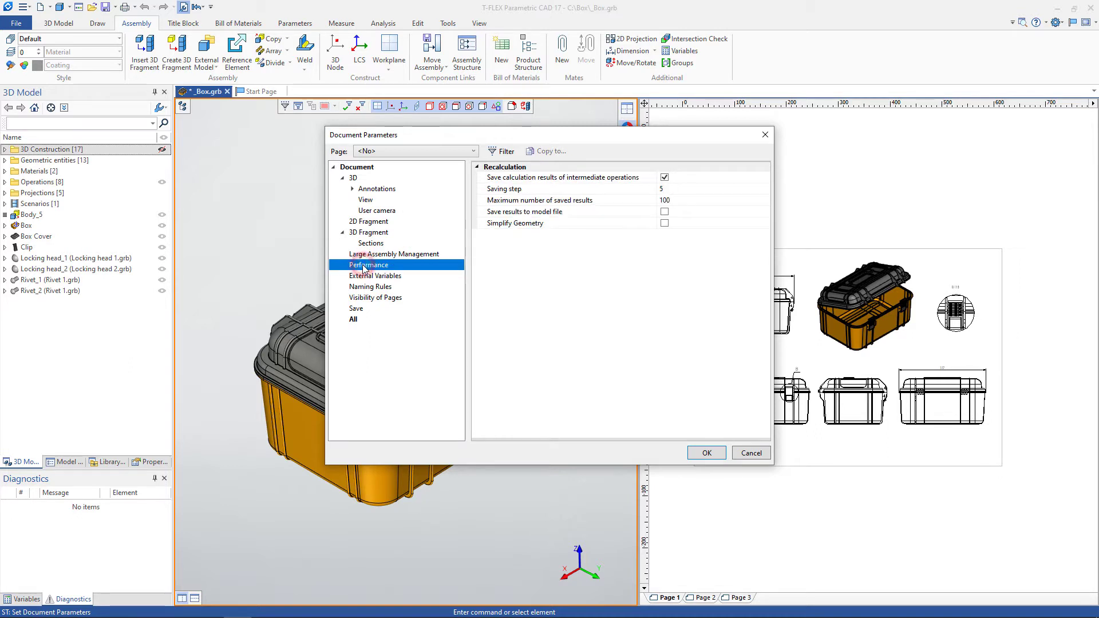
click(366, 277)
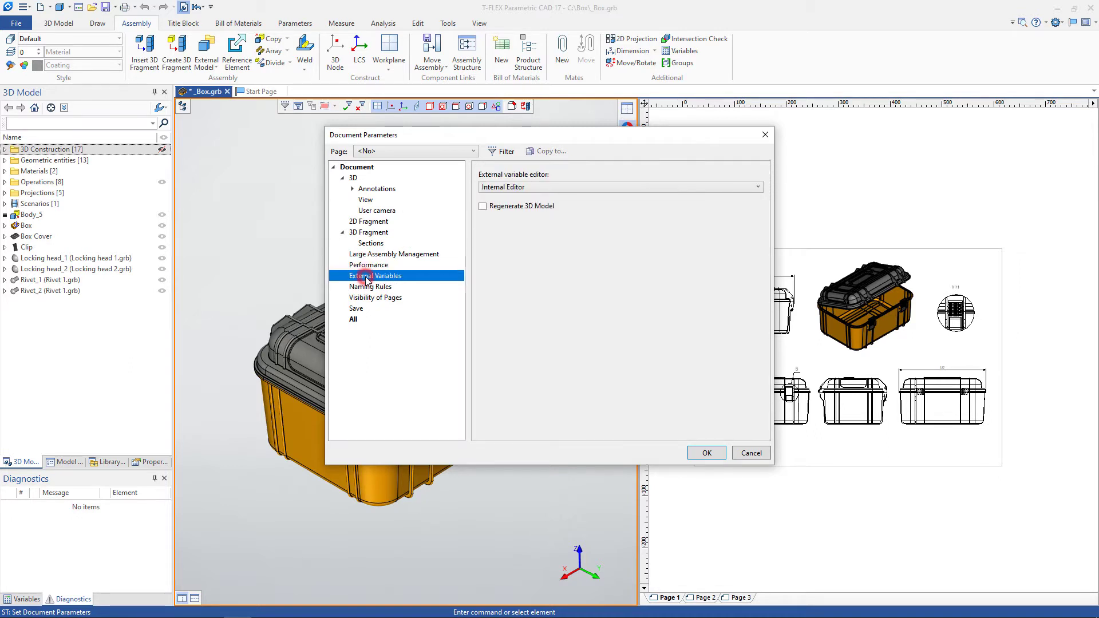
click(367, 288)
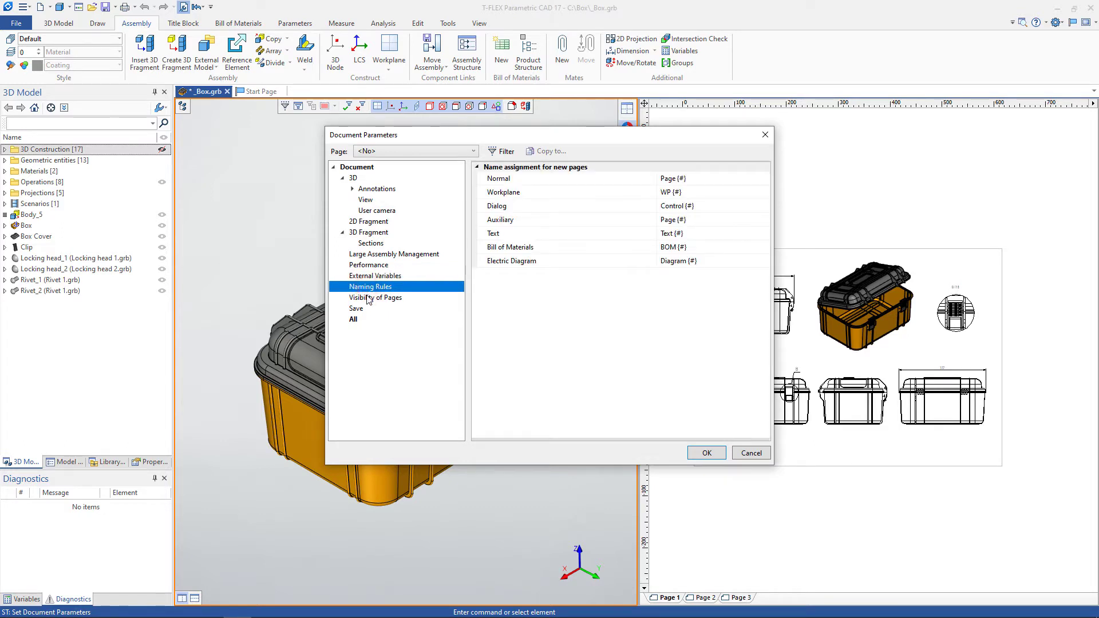
click(370, 299)
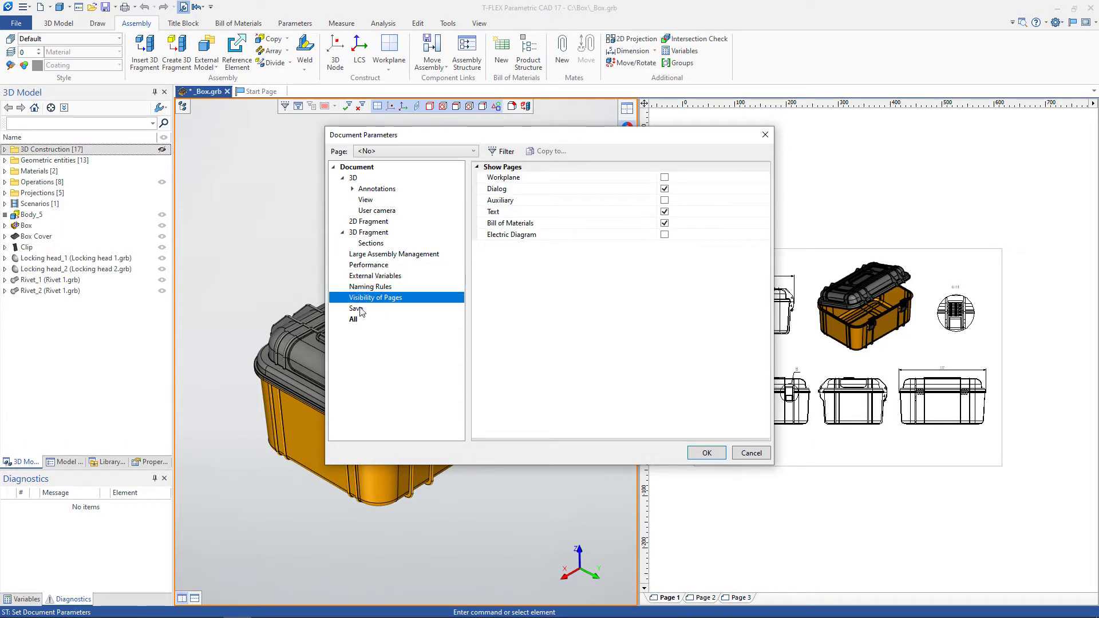
click(359, 309)
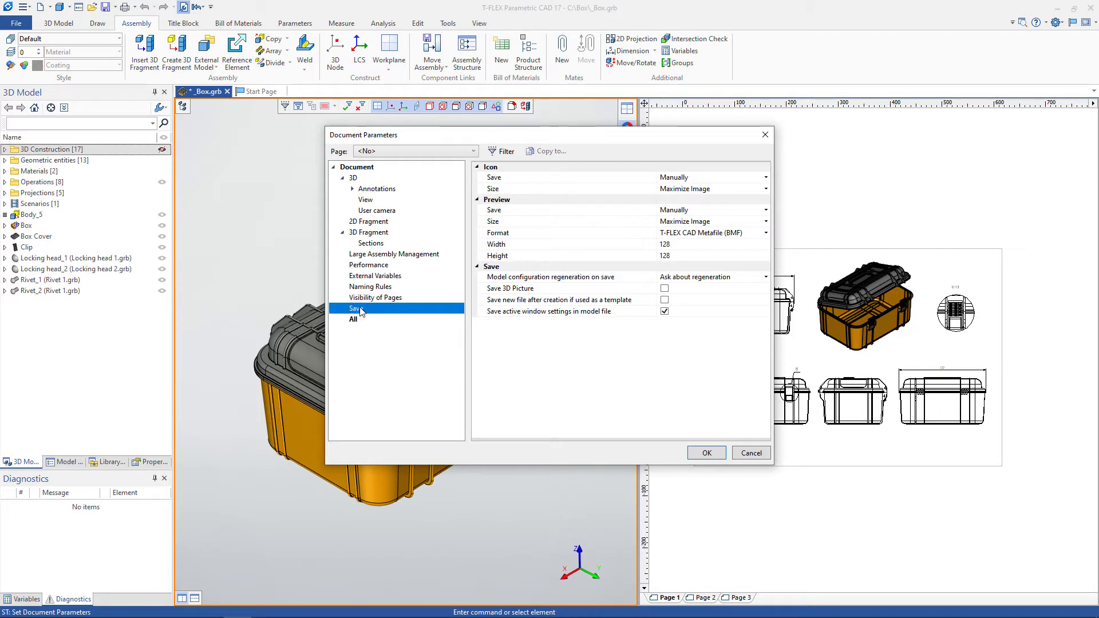
click(355, 320)
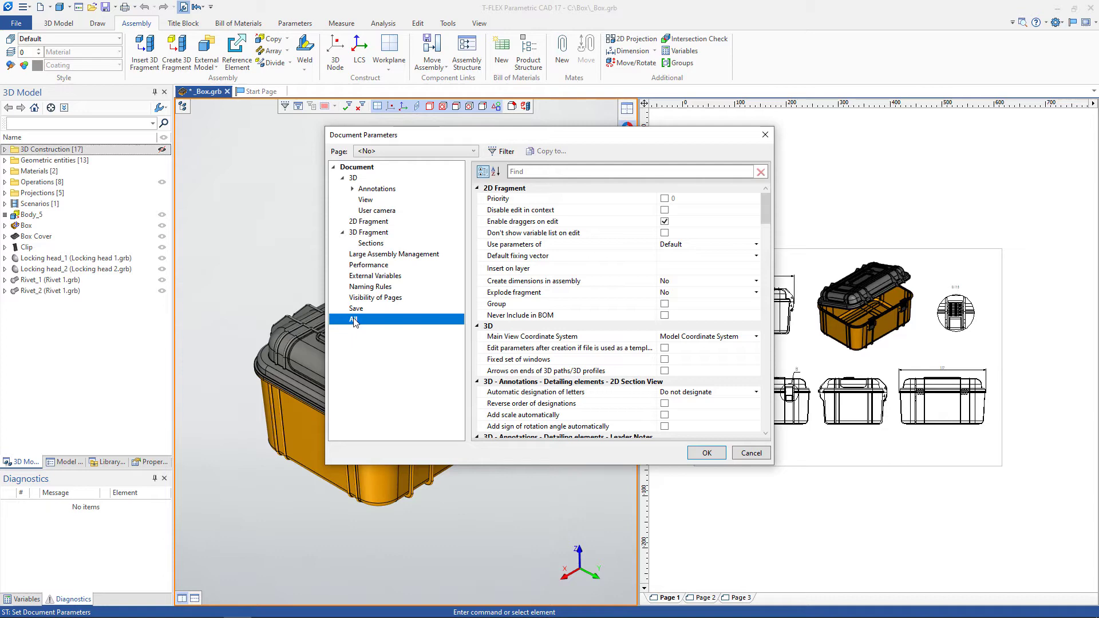
Read the Never Include in BOM description in the full parameter list, then cancel without changes.
mouse_move(768, 220)
mouse_down()
mouse_move(767, 309)
mouse_move(756, 228)
mouse_up()
scroll(756, 228, up, 1)
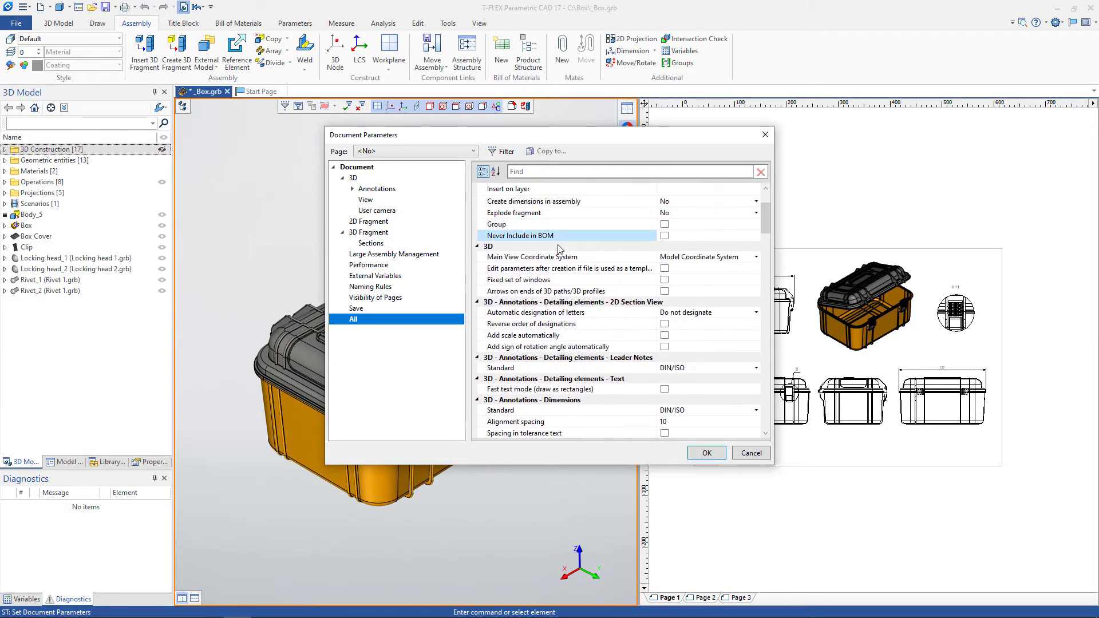
click(536, 236)
click(522, 171)
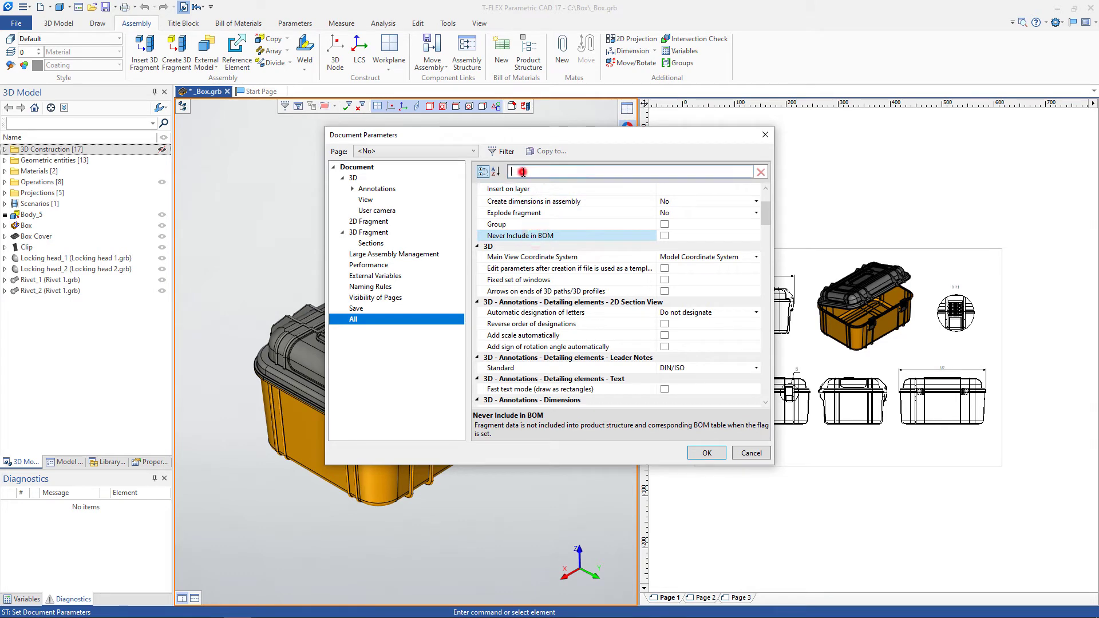
click(750, 452)
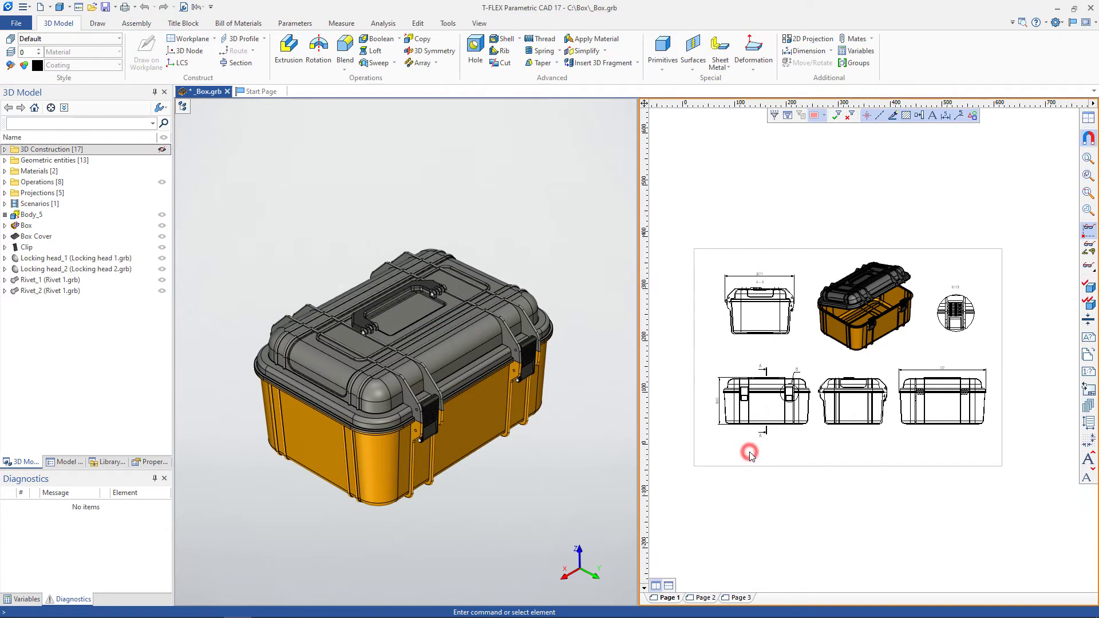
Reopen Document Parameters and switch the page selector through Page 2 and Page 3 back to Page 1.
click(184, 6)
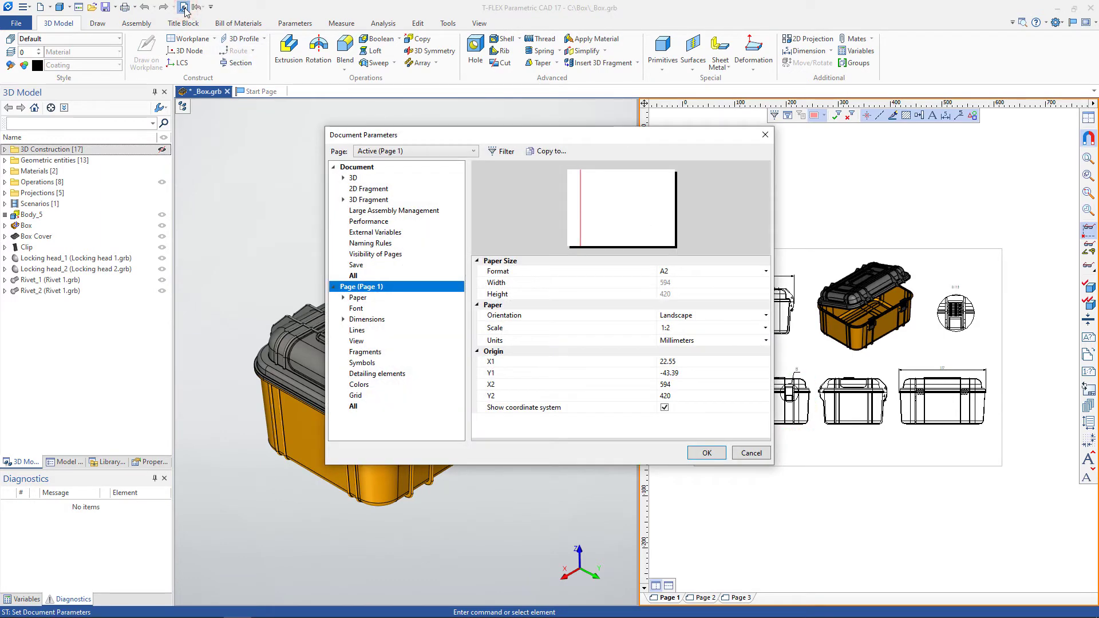
click(397, 153)
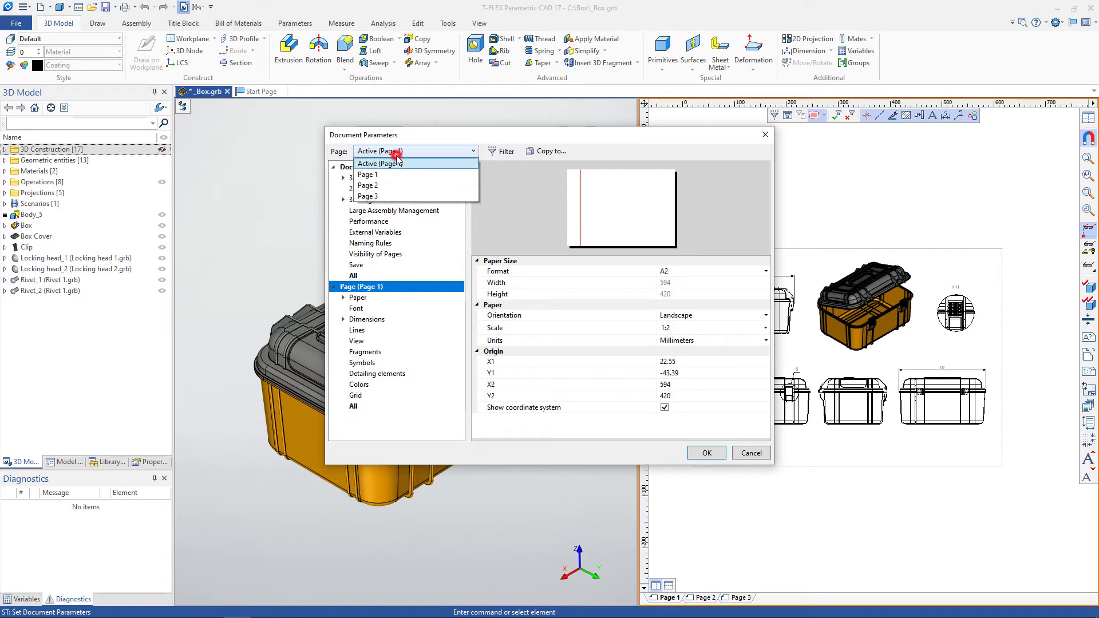
click(383, 185)
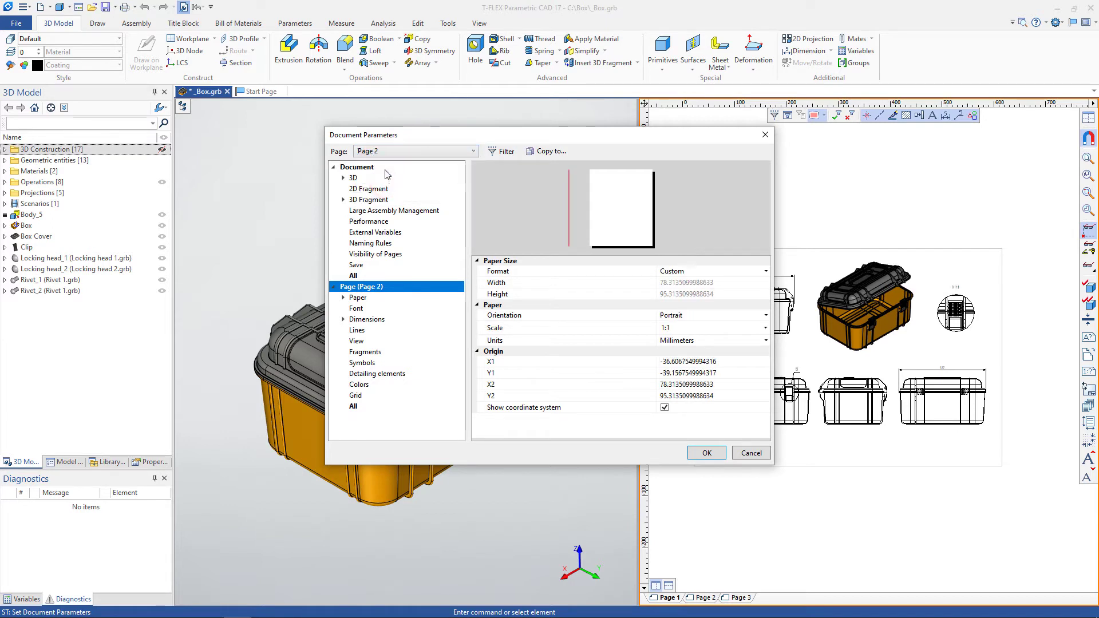
click(390, 151)
click(378, 196)
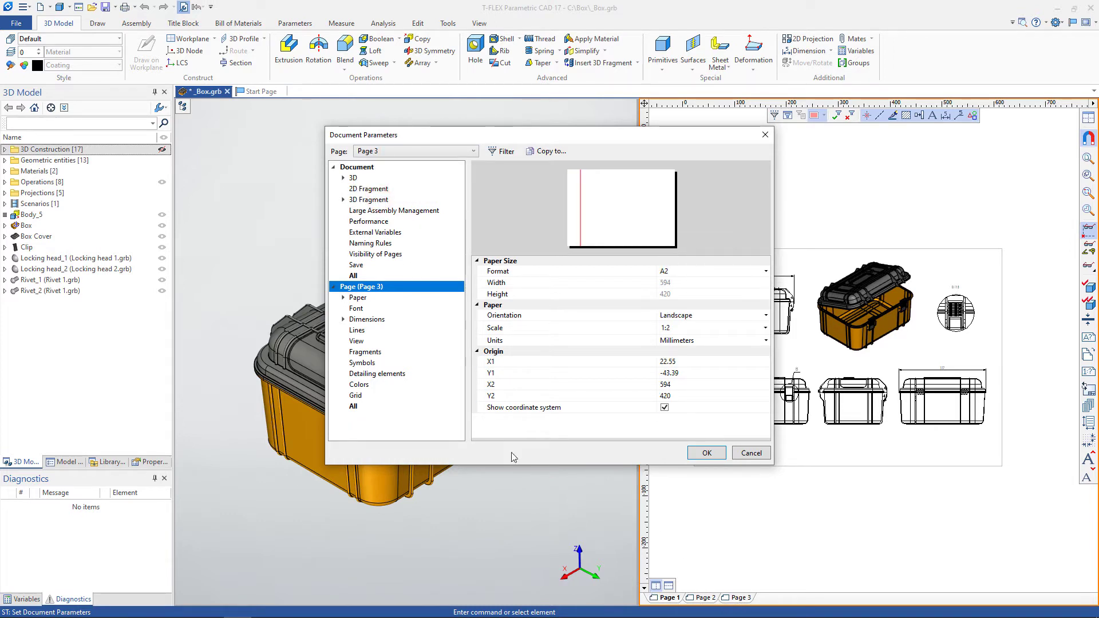
click(369, 152)
click(371, 170)
Review Page 1's Paper (A2 landscape, 1:2), Zones and Font (T-FLEX Type A, size 5) settings.
click(361, 298)
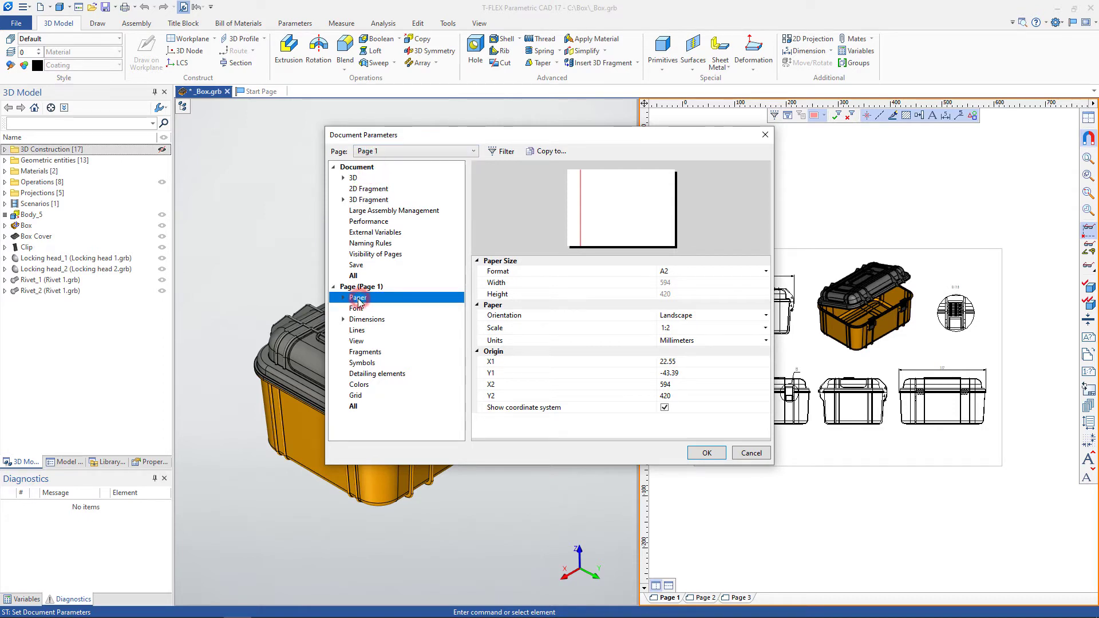
click(344, 298)
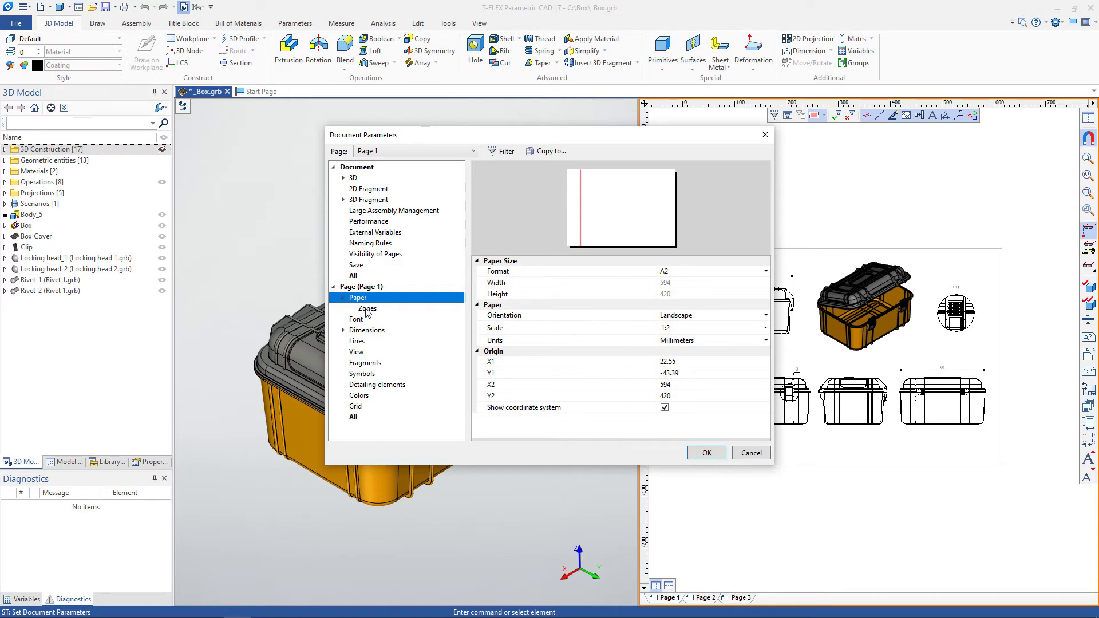
click(367, 310)
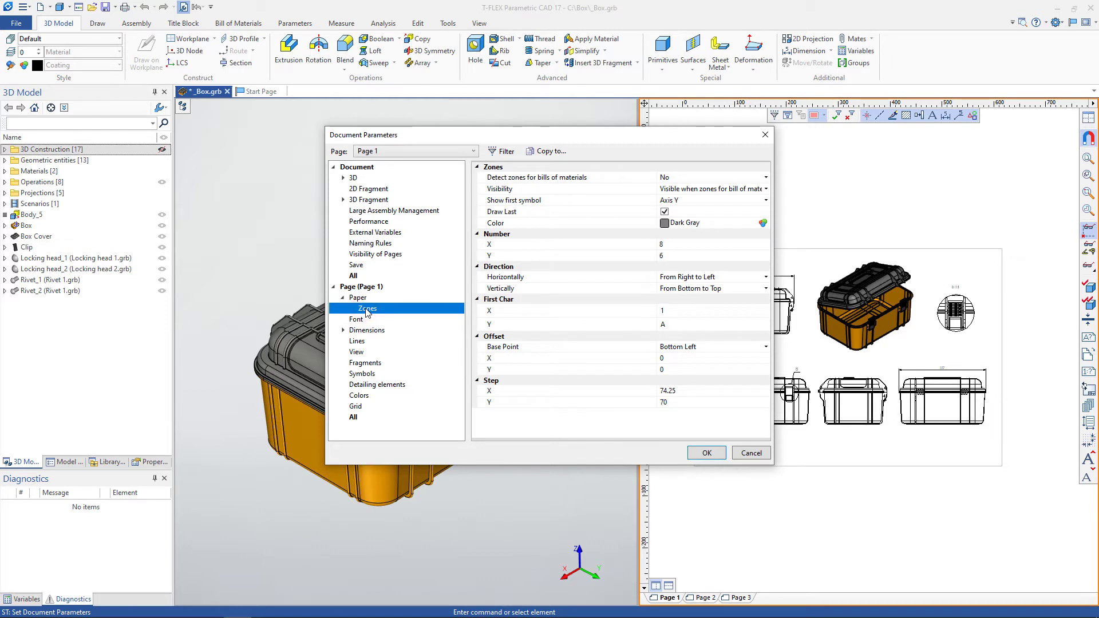
click(362, 320)
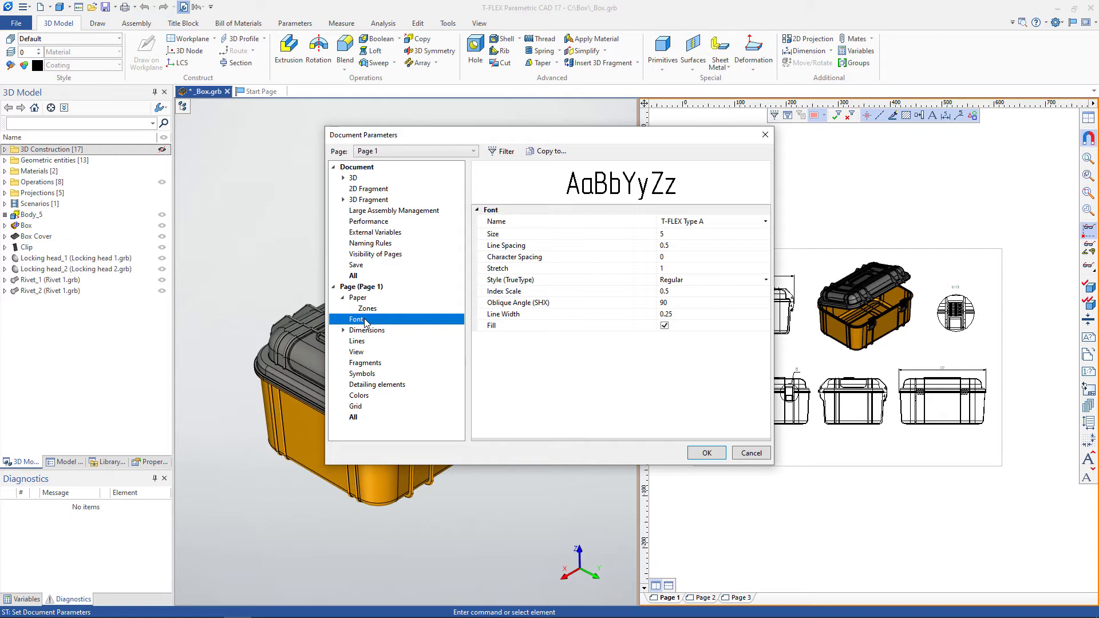
Set Page 1's default font size to 7 and apply it.
click(666, 235)
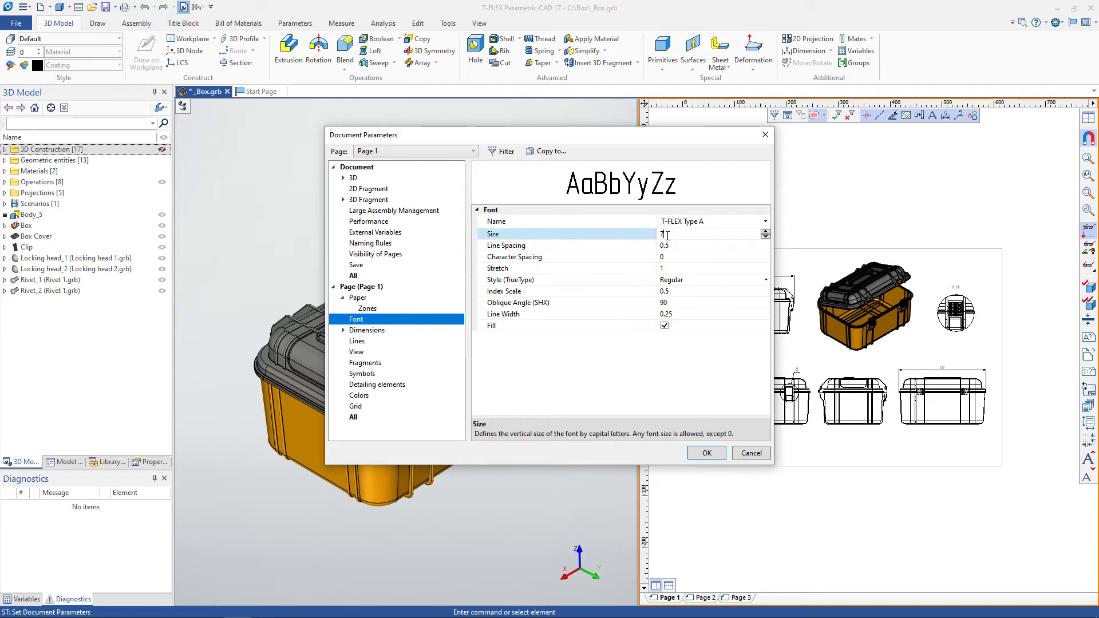
click(707, 454)
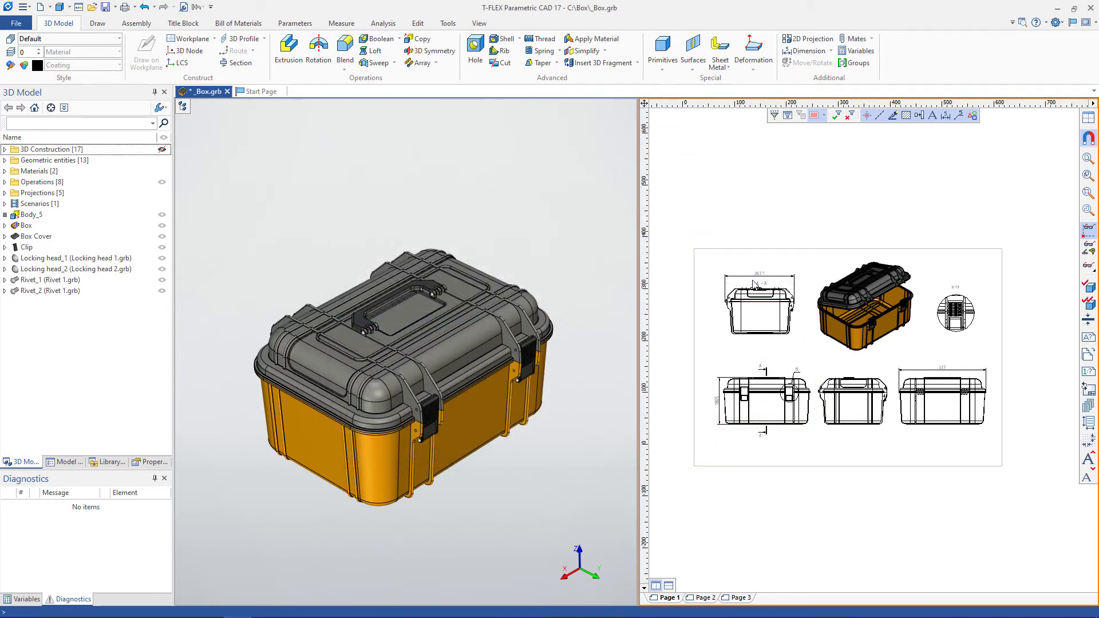
scroll(770, 284, up, 5)
Check the A – A label's font size in its own parameters, then close them unchanged.
right_click(775, 284)
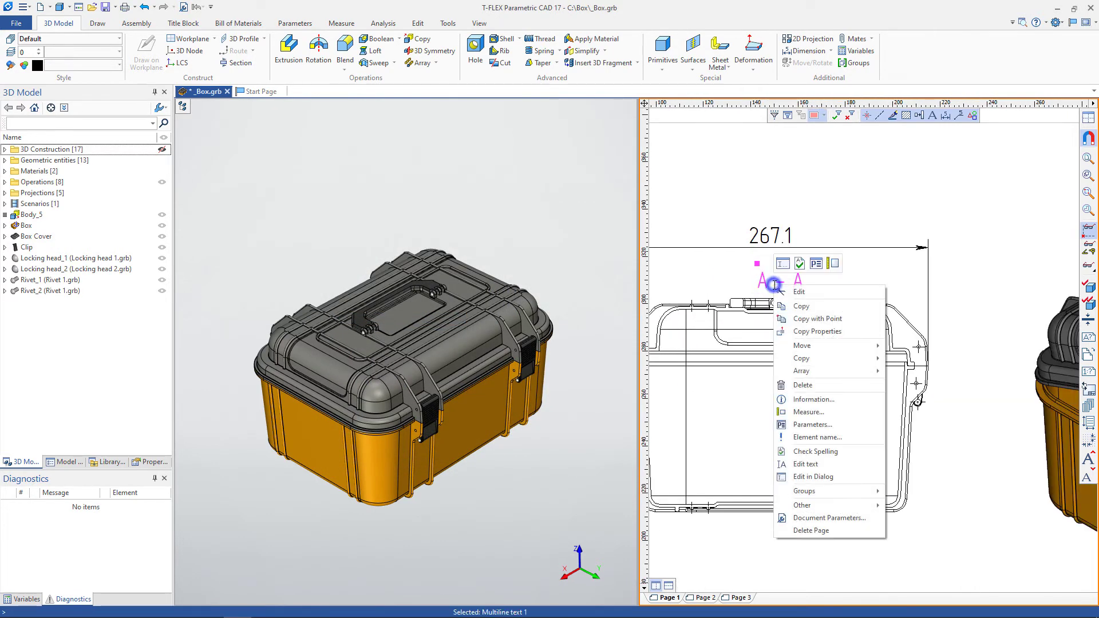
click(817, 264)
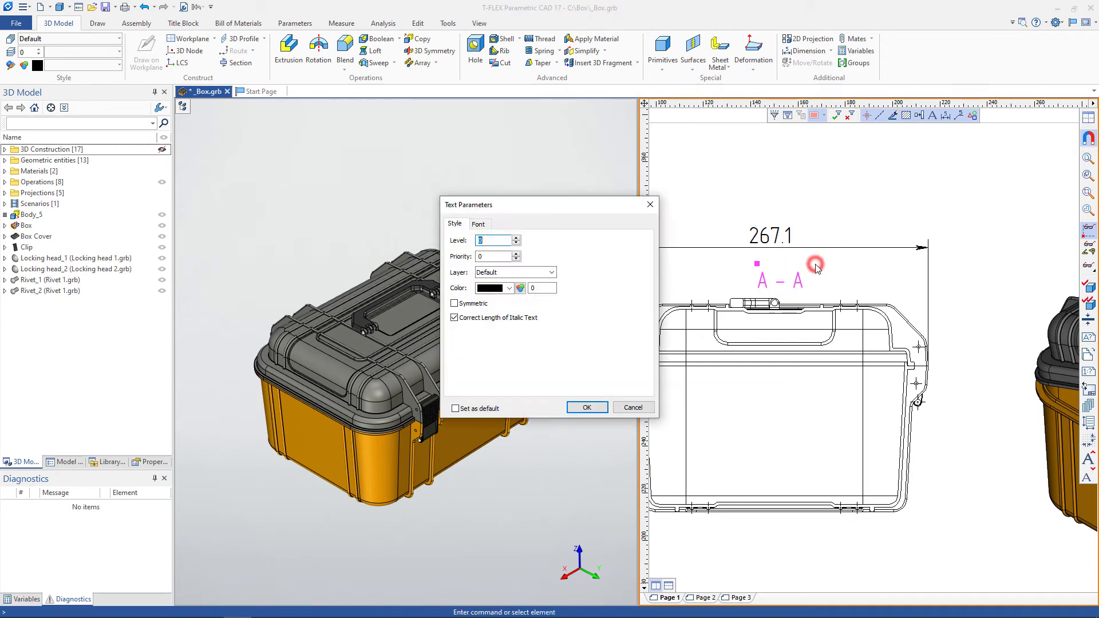
click(478, 224)
double_click(525, 300)
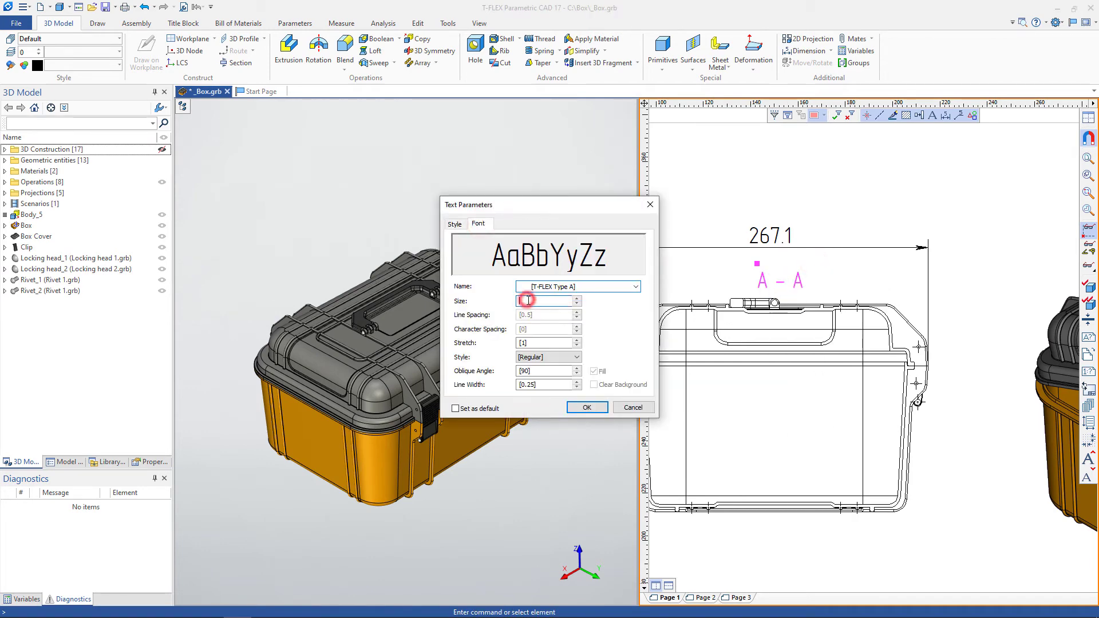
click(626, 408)
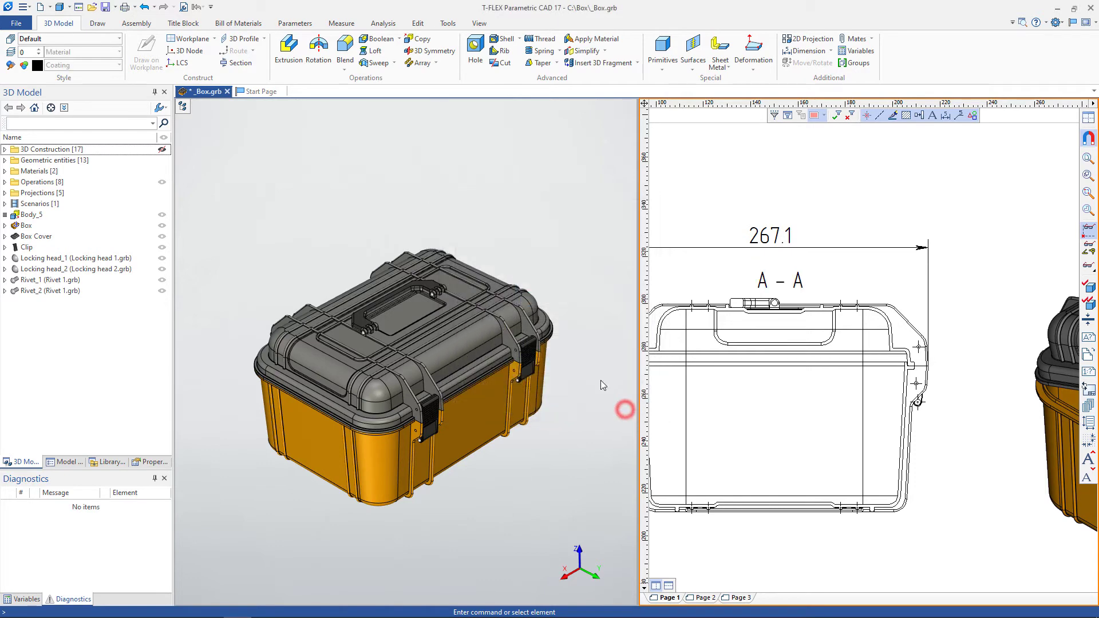
Change the document font size from 7 to 5 and apply it.
click(183, 8)
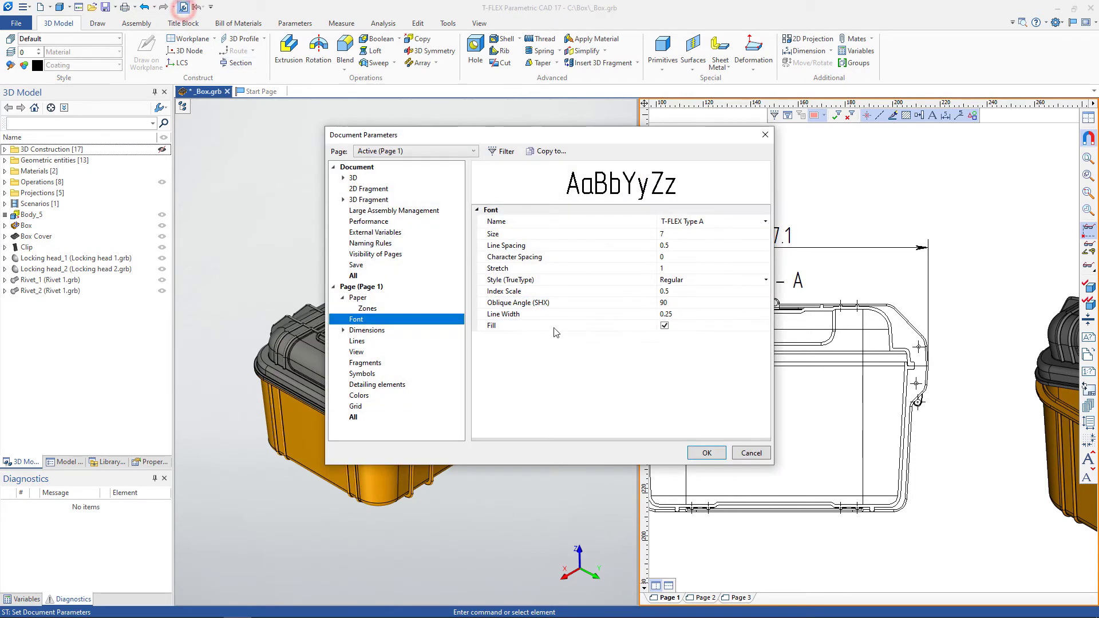
double_click(677, 235)
text(5)
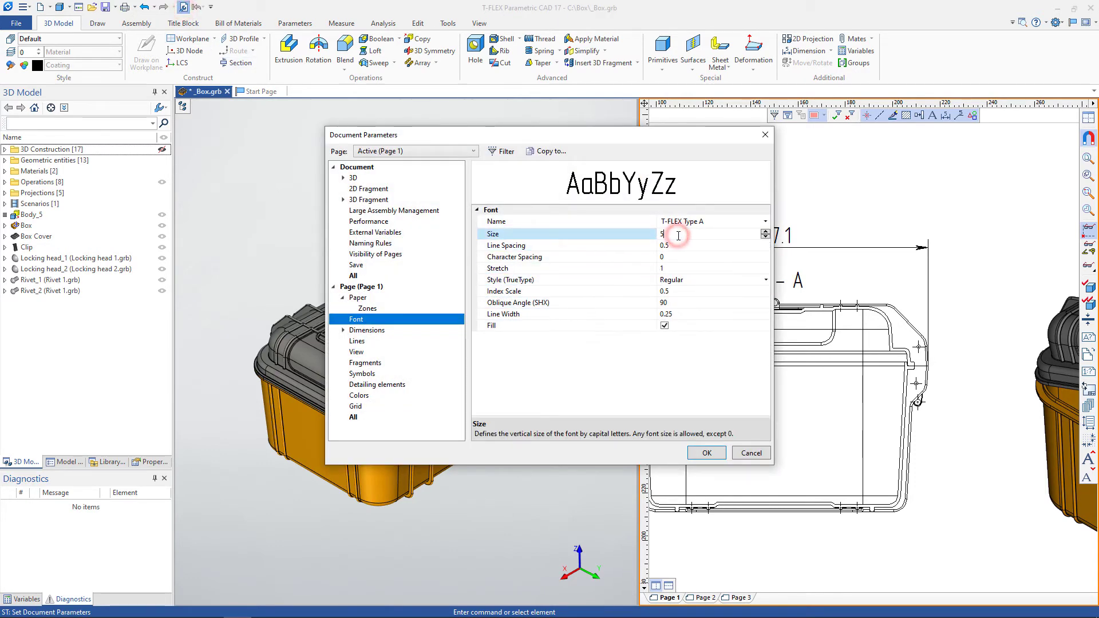
click(708, 452)
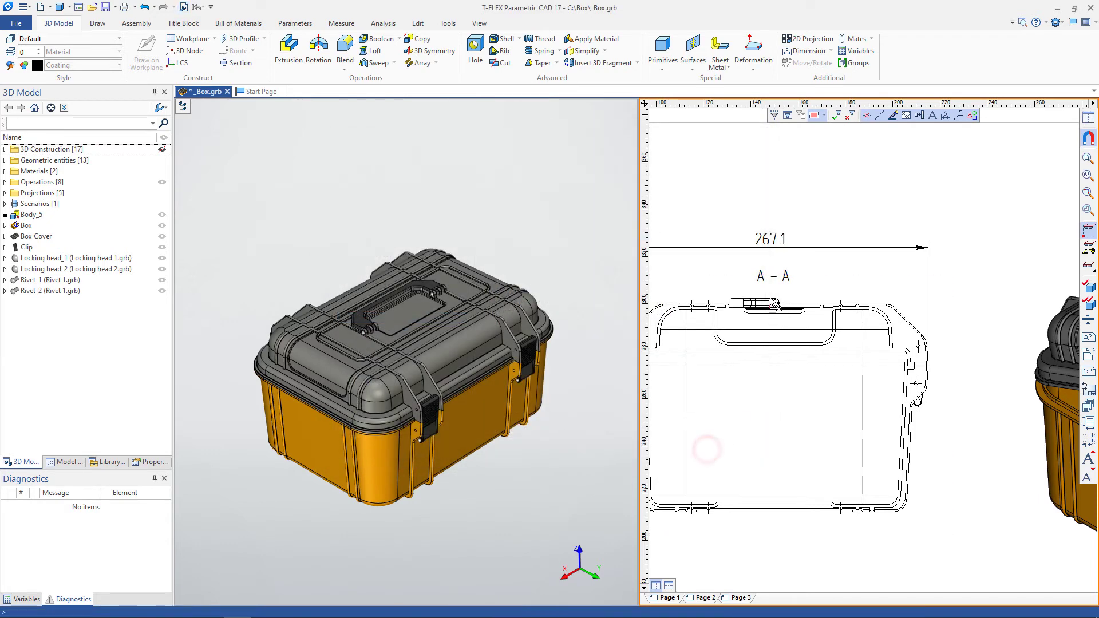
Verify the A – A label now reports size 5, close its parameters, and fit the page.
right_click(781, 271)
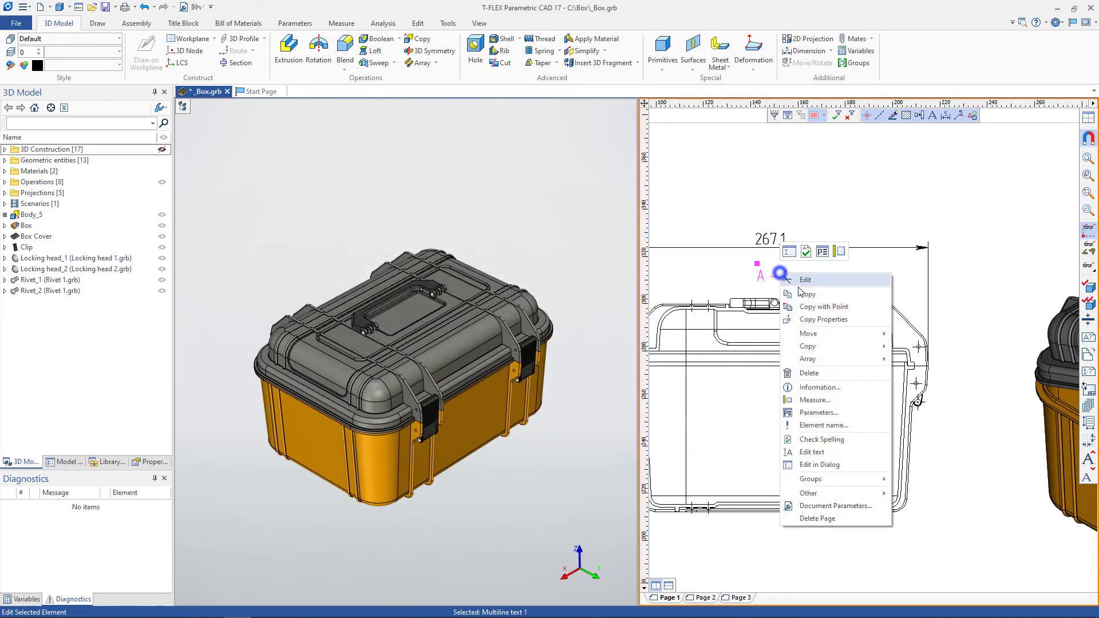
click(820, 413)
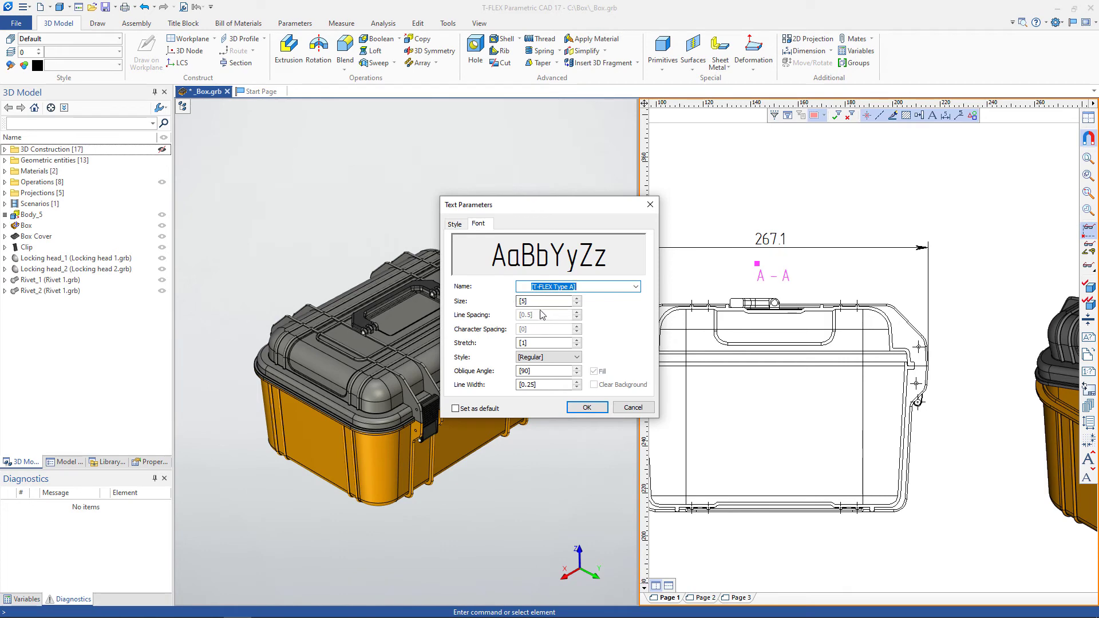
click(633, 407)
key(Home)
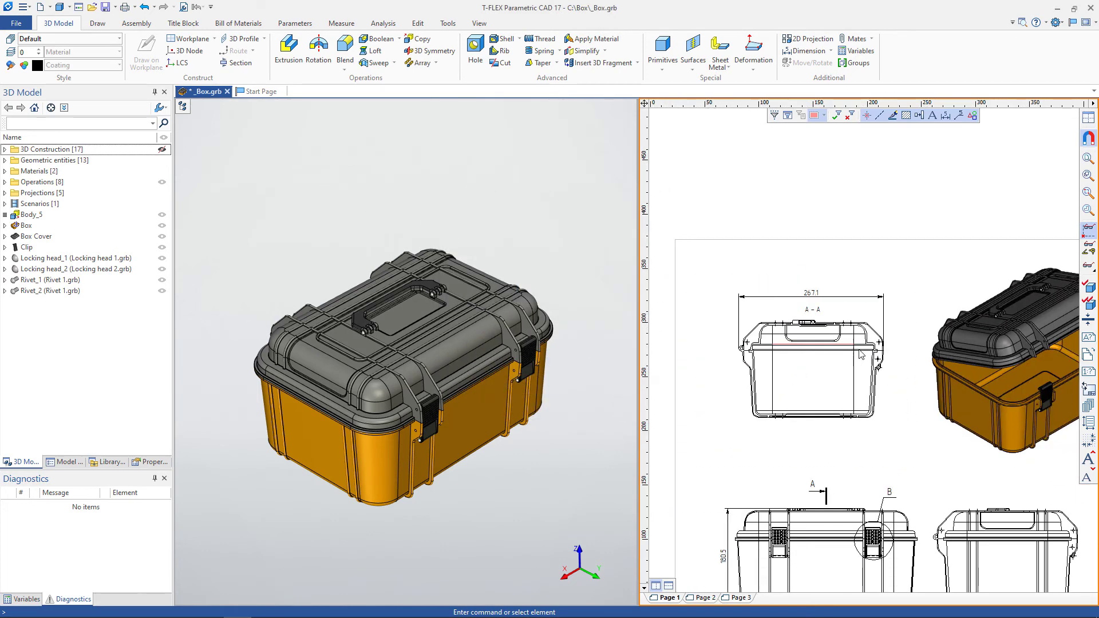
Review Dimensions, Alternative Dimensions, Lines, View, Fragments, Symbols, Detailing, Colors and Grid (step 5 × 5) settings.
click(183, 7)
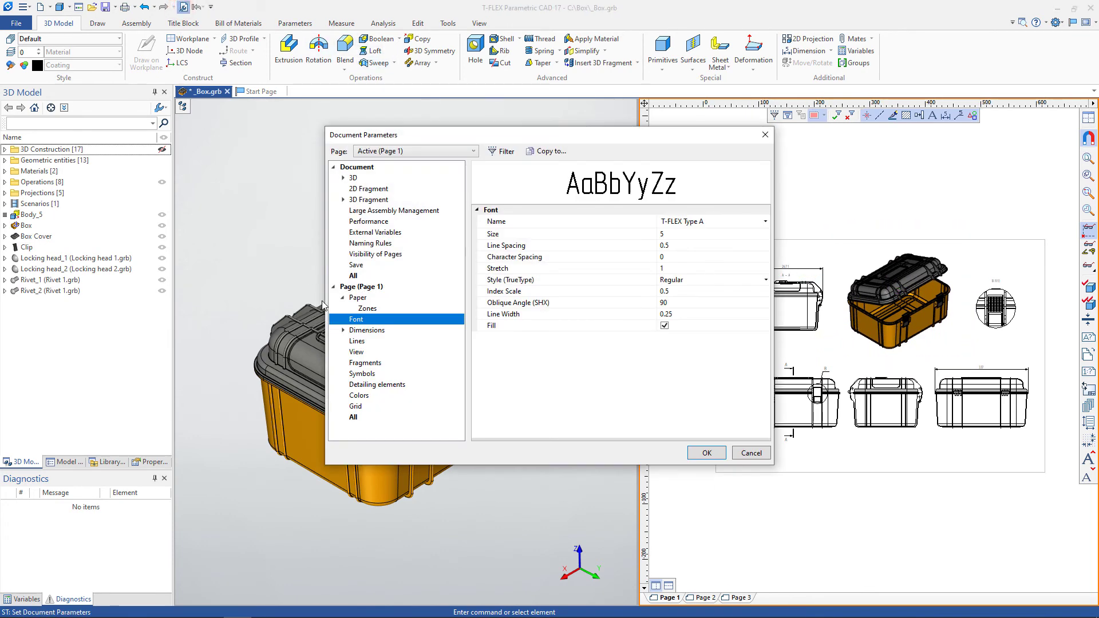
click(361, 333)
click(343, 330)
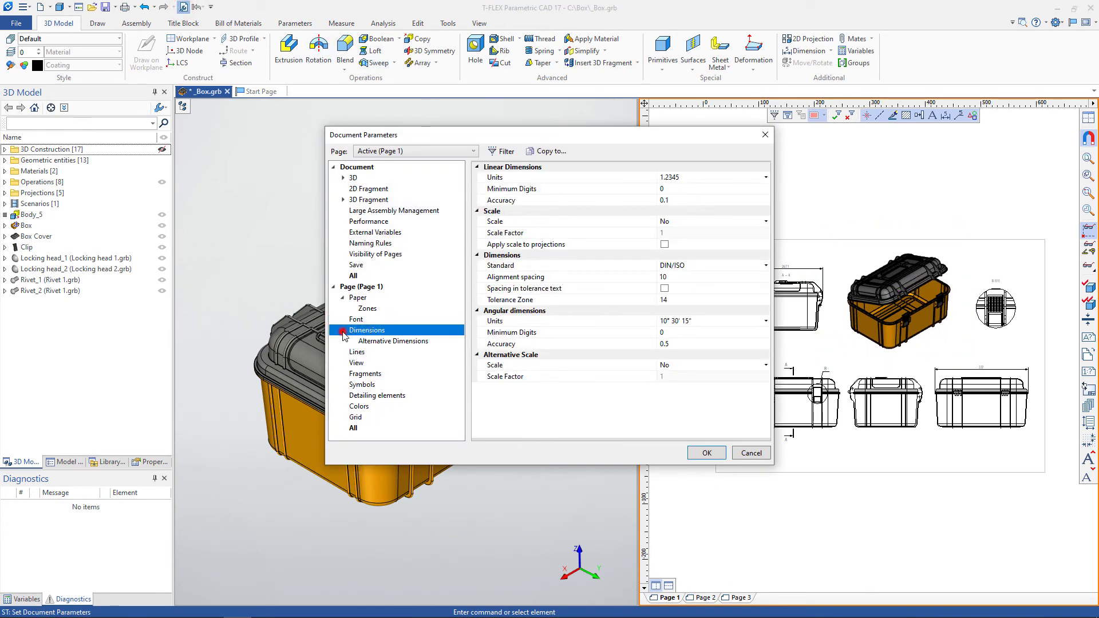
click(373, 343)
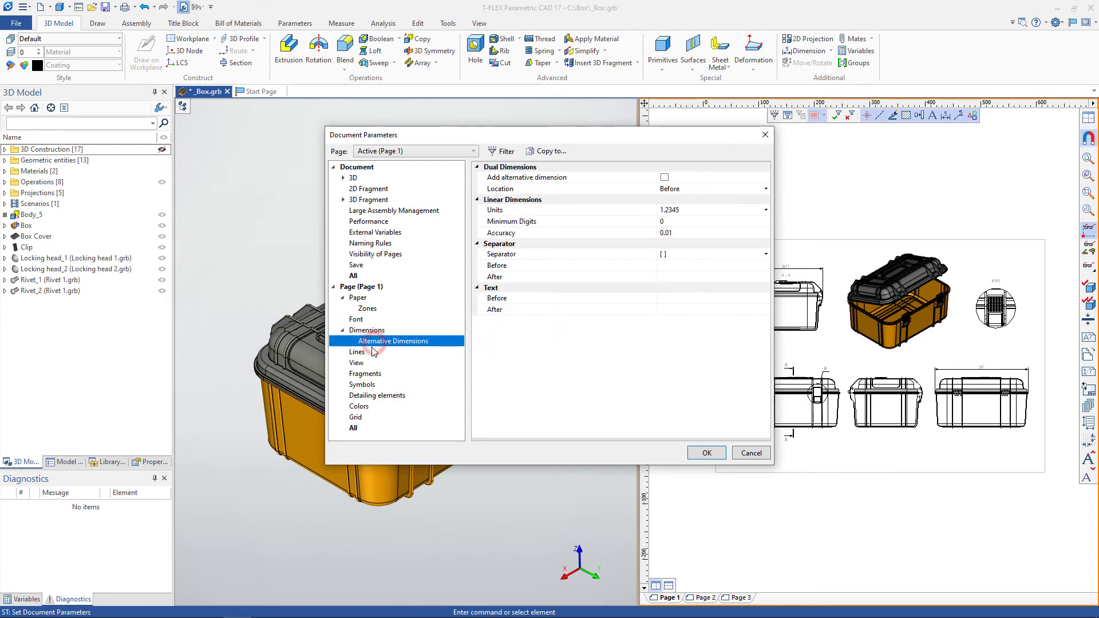
click(359, 352)
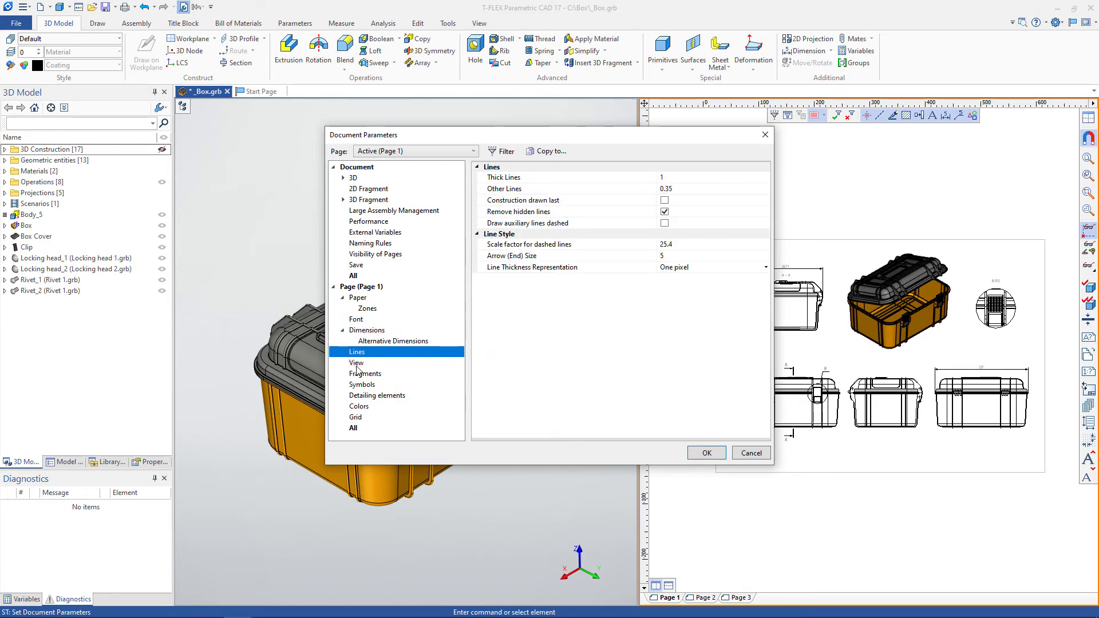
click(356, 363)
click(361, 374)
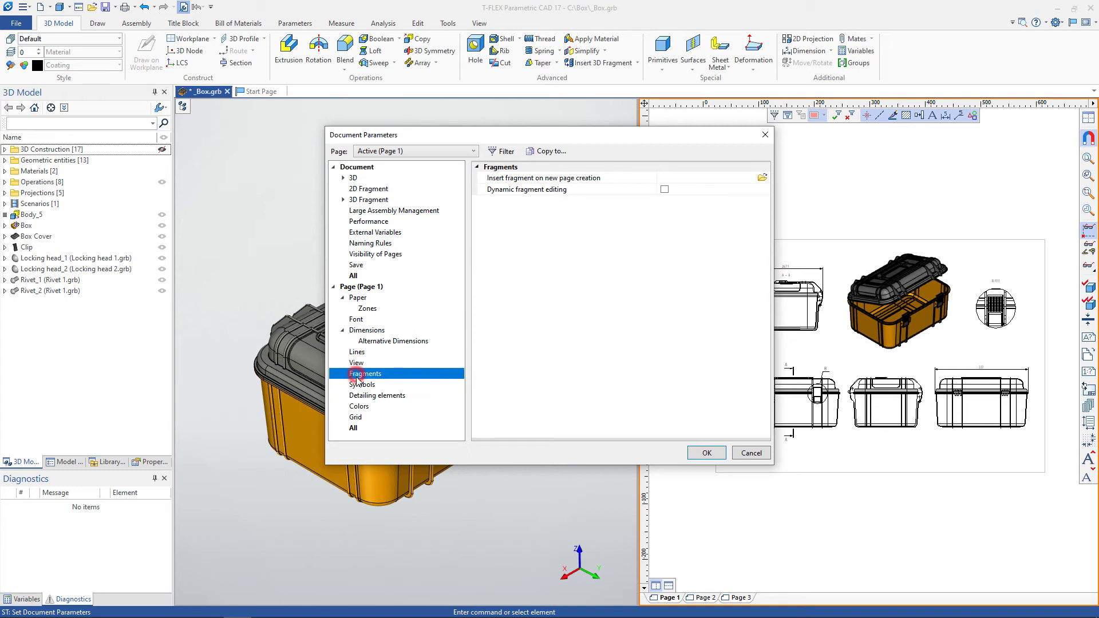
click(359, 385)
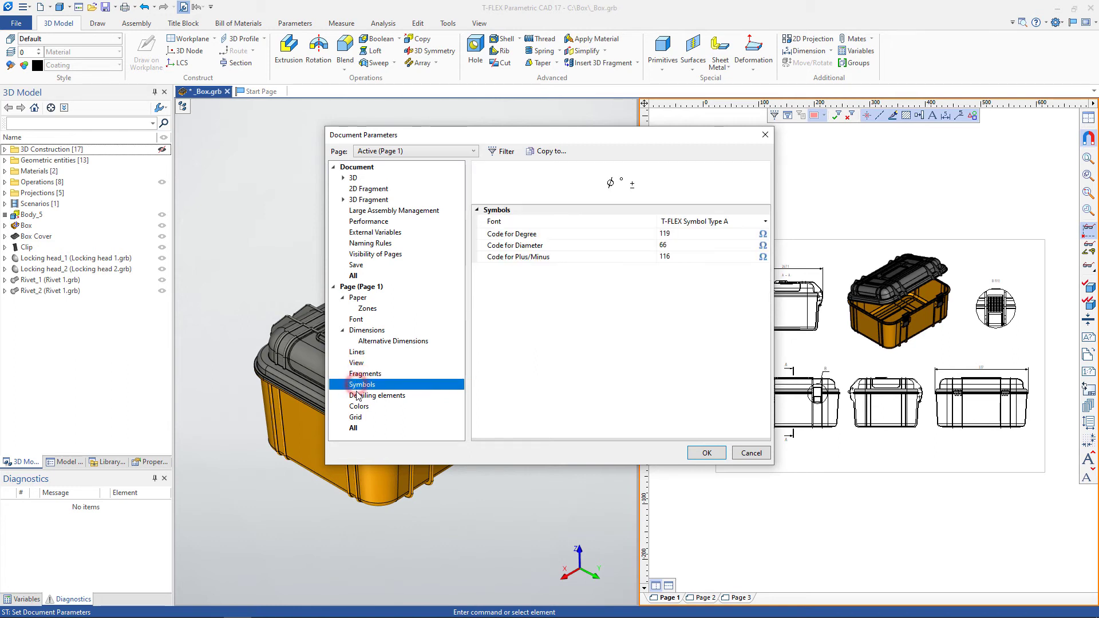
click(357, 397)
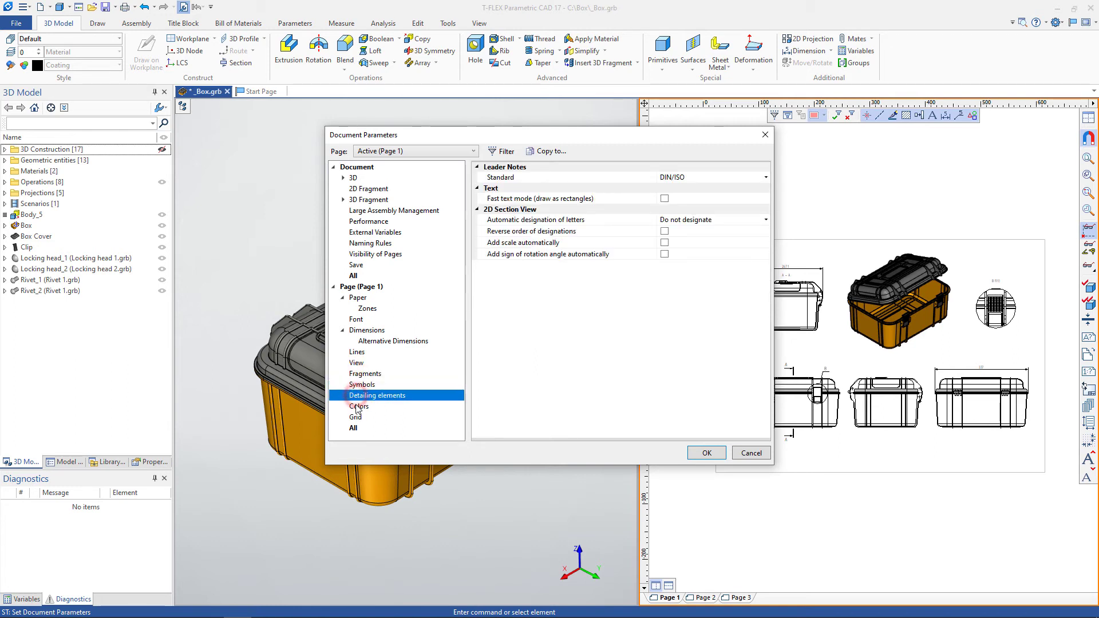
click(356, 407)
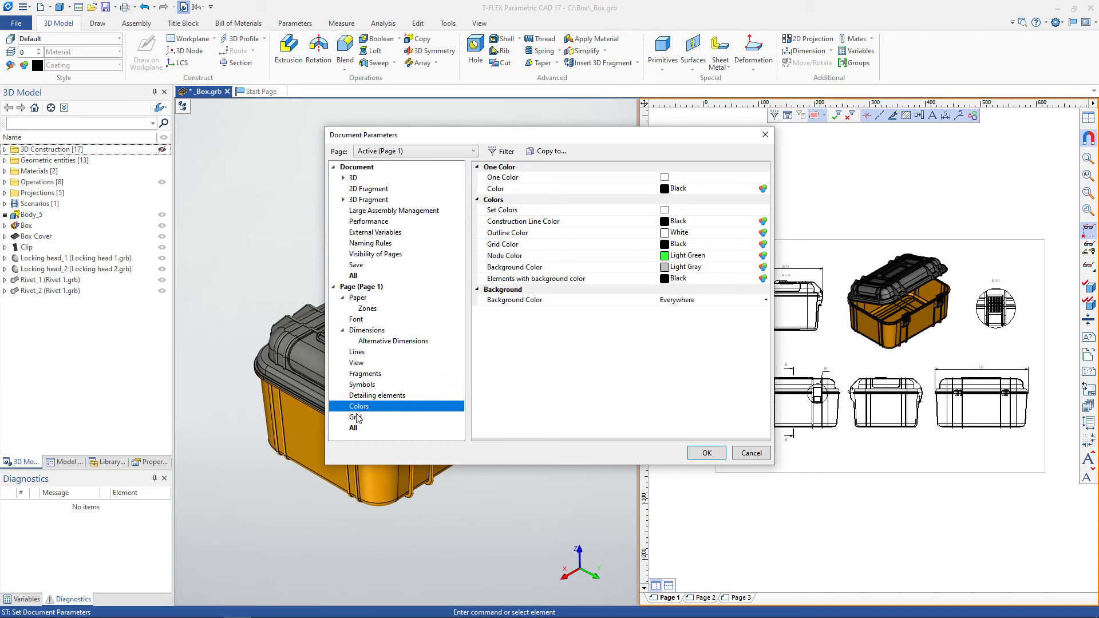
click(356, 417)
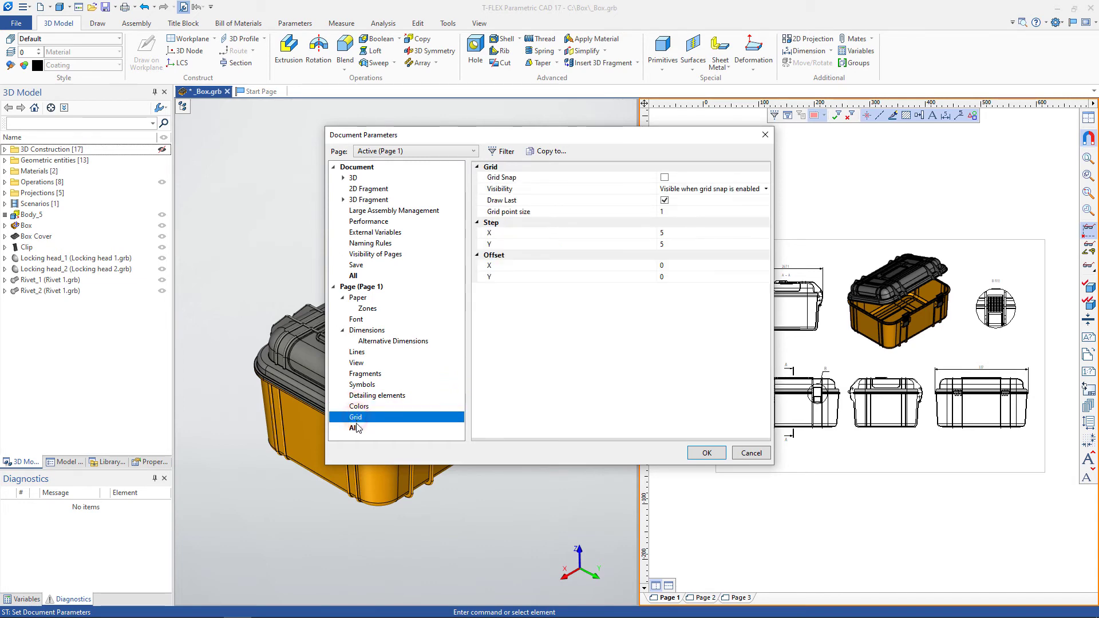
click(356, 428)
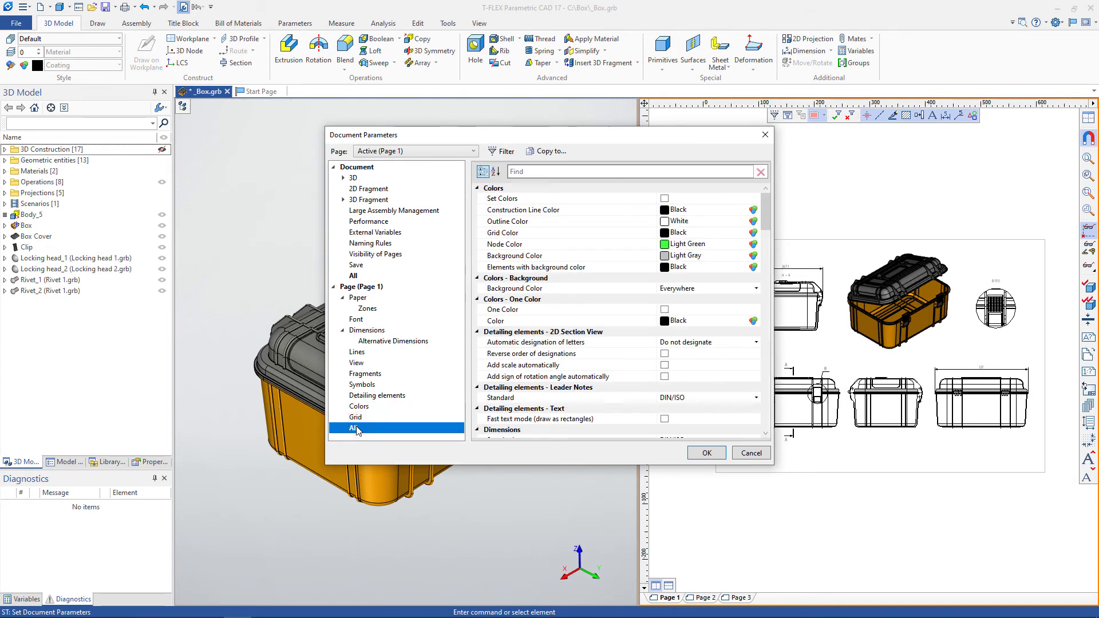
mouse_move(766, 207)
mouse_down()
mouse_move(775, 293)
mouse_move(775, 197)
mouse_up()
Cancel Document Parameters and shrink the dimension texts and arrows such as 267.1, 337, 180.5.
click(752, 453)
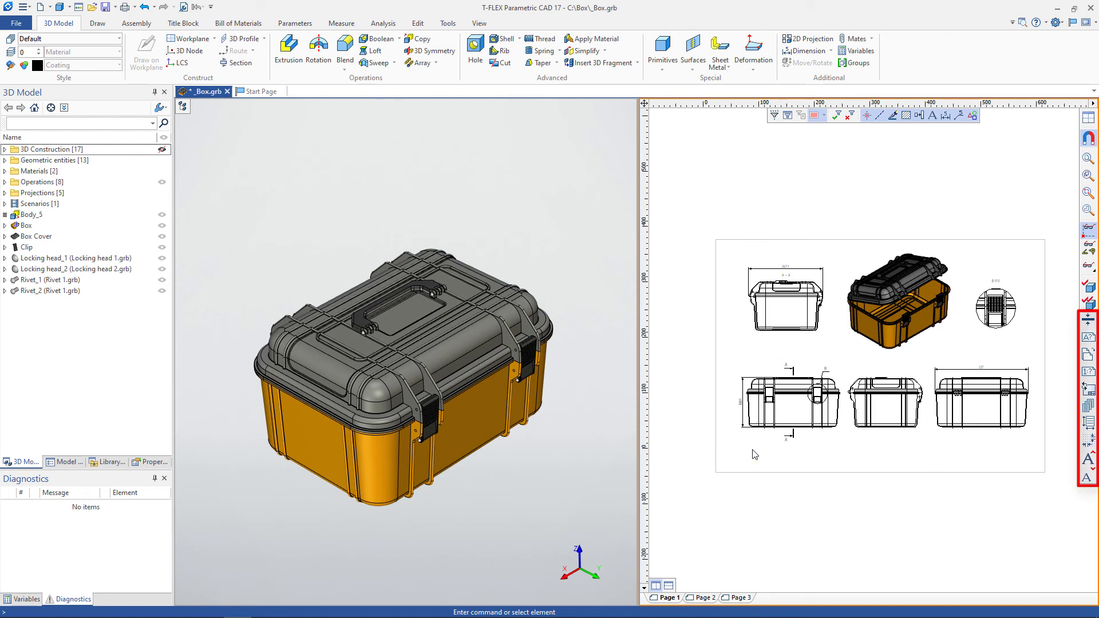
click(1095, 471)
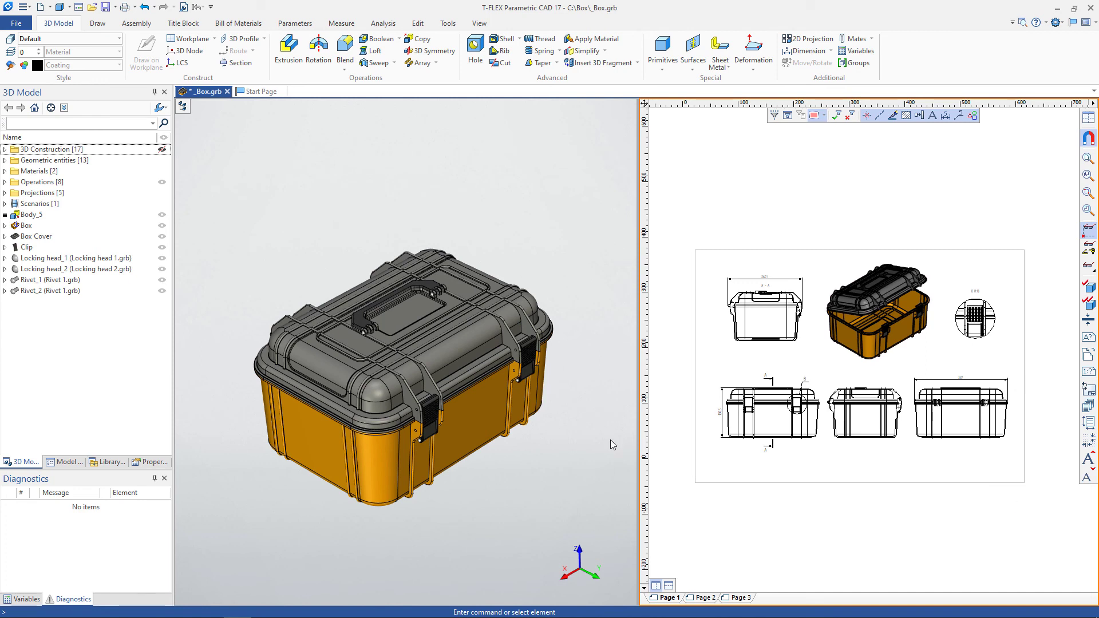
Browse the new-document templates under BOM, Electrical, Fragments, Piping and Ray Tracing.
click(16, 23)
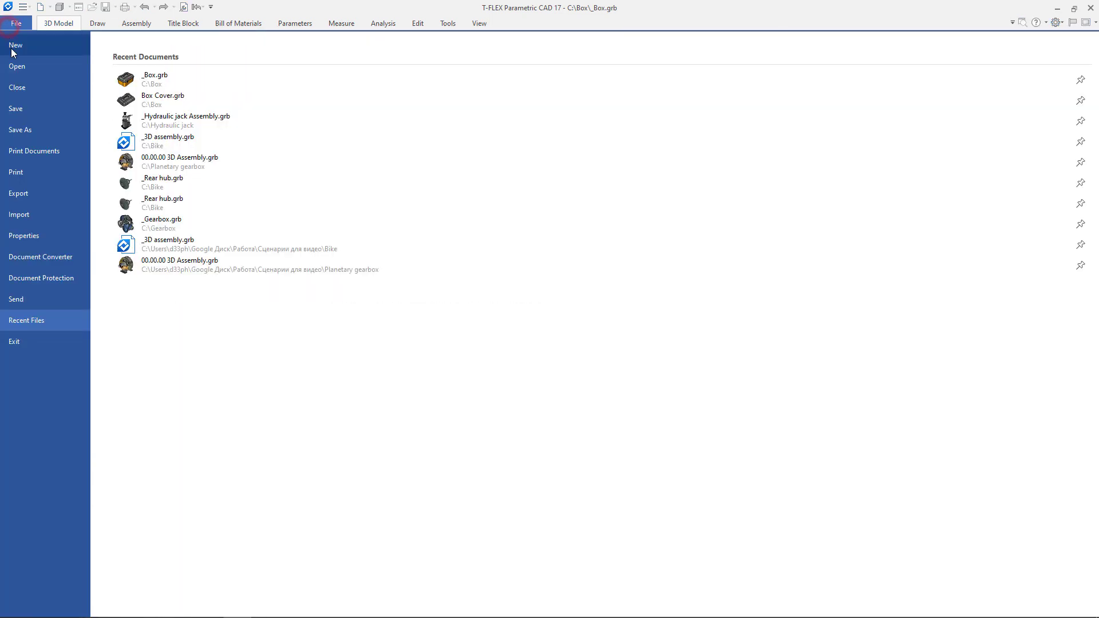
click(13, 49)
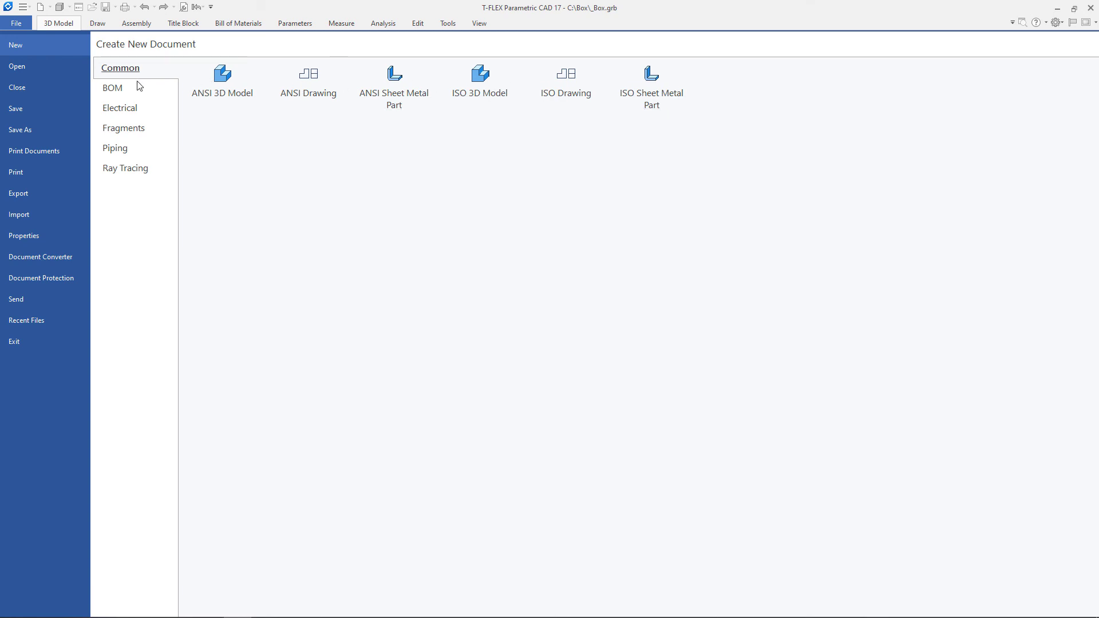
click(113, 88)
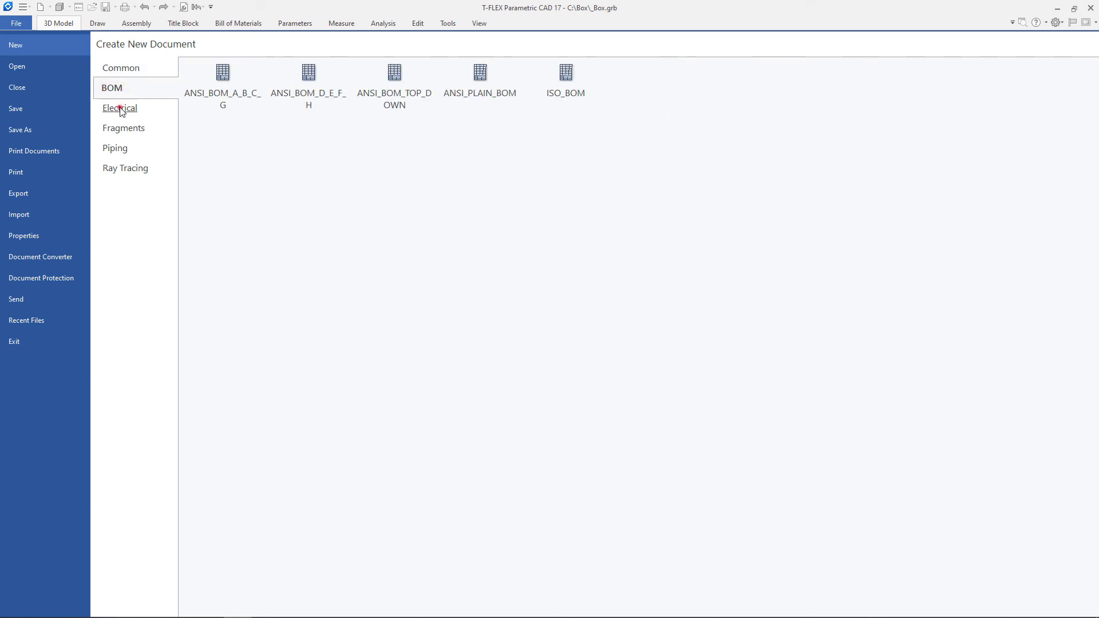
click(120, 109)
click(123, 128)
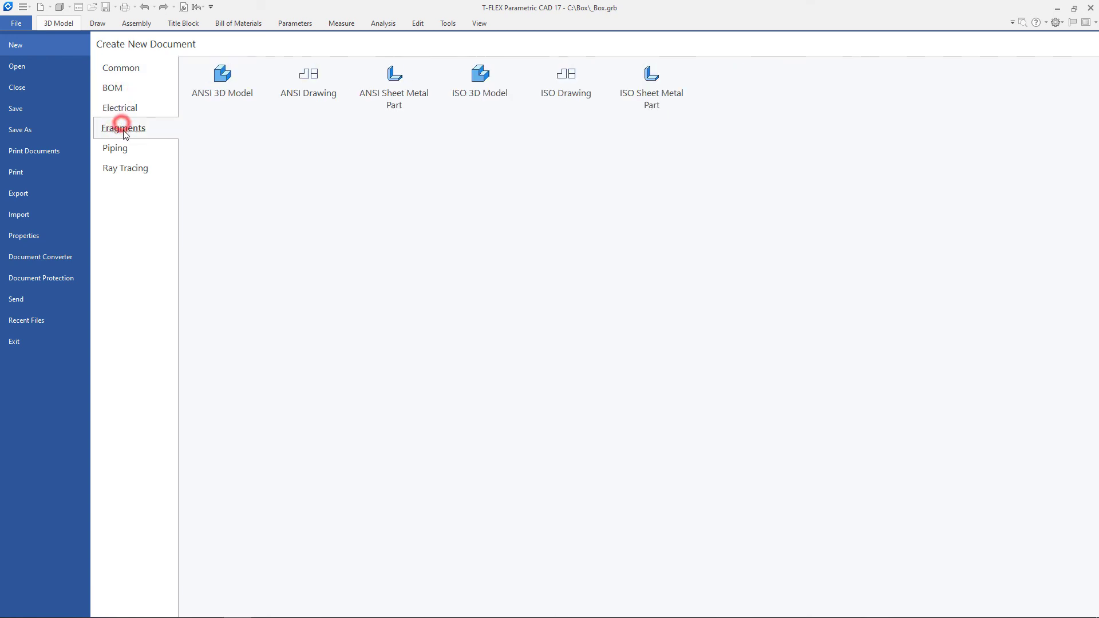
click(122, 147)
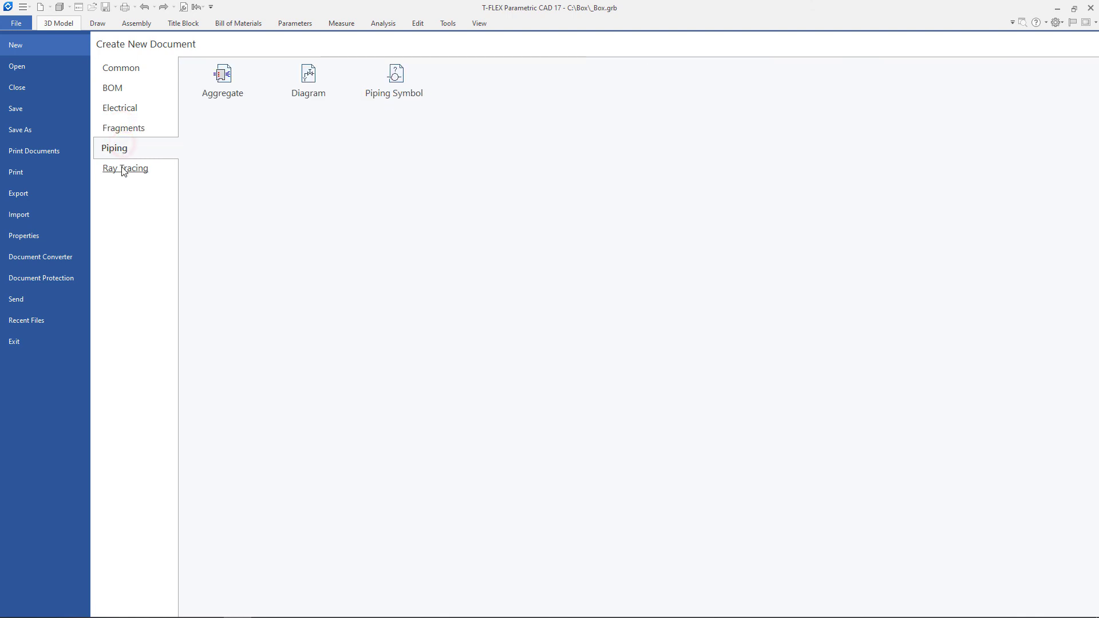
click(122, 169)
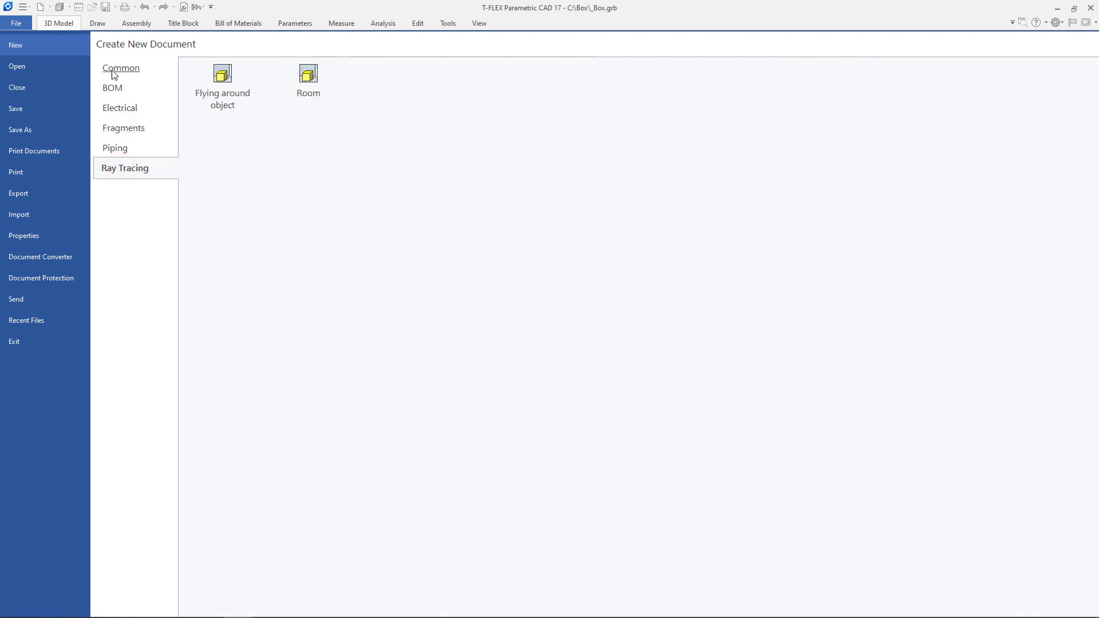